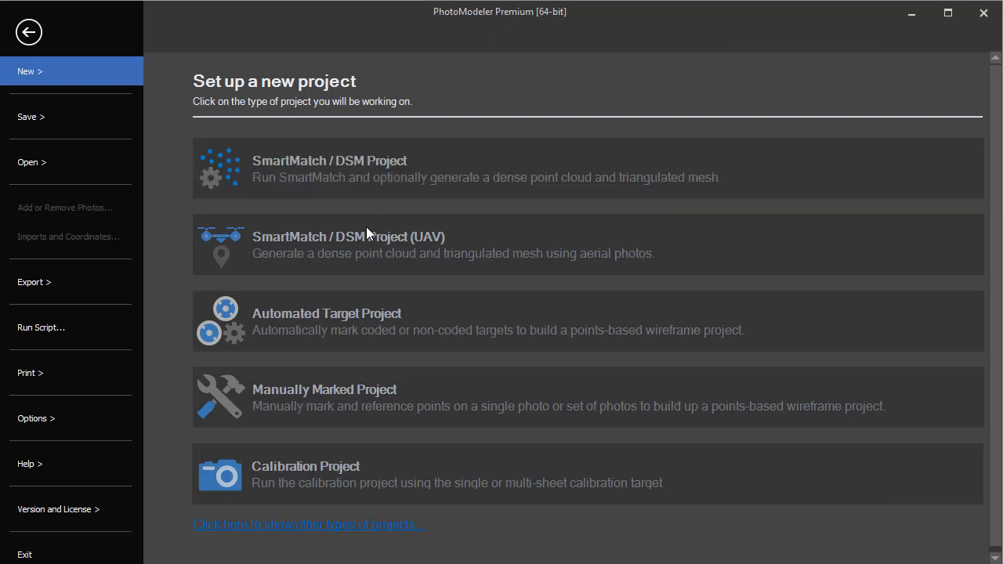
# Start a Manually Marked Project and add the photos box1.jpg, box2.jpg and box3.jpg from the Box folder
pyautogui.click(383, 392)
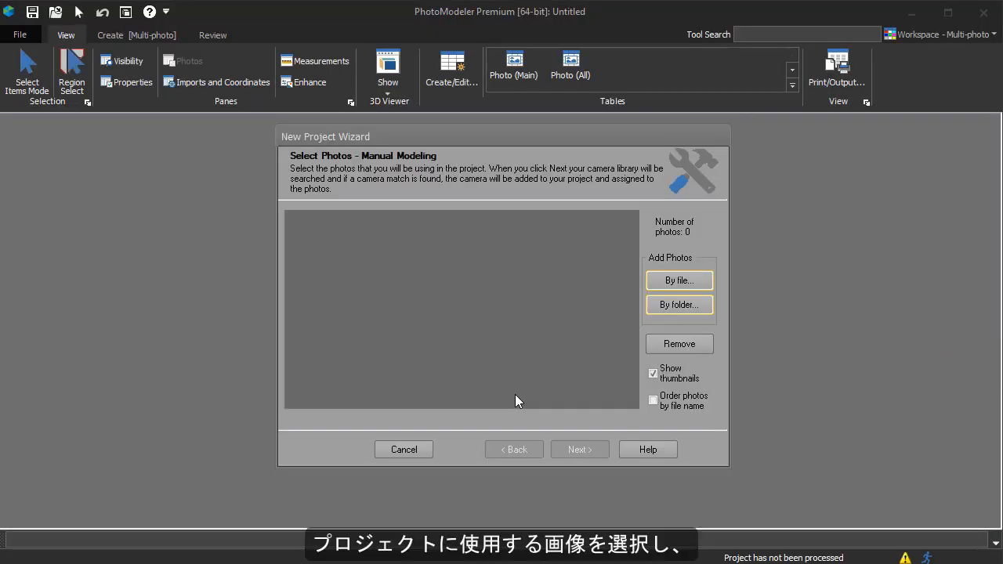
pyautogui.click(665, 283)
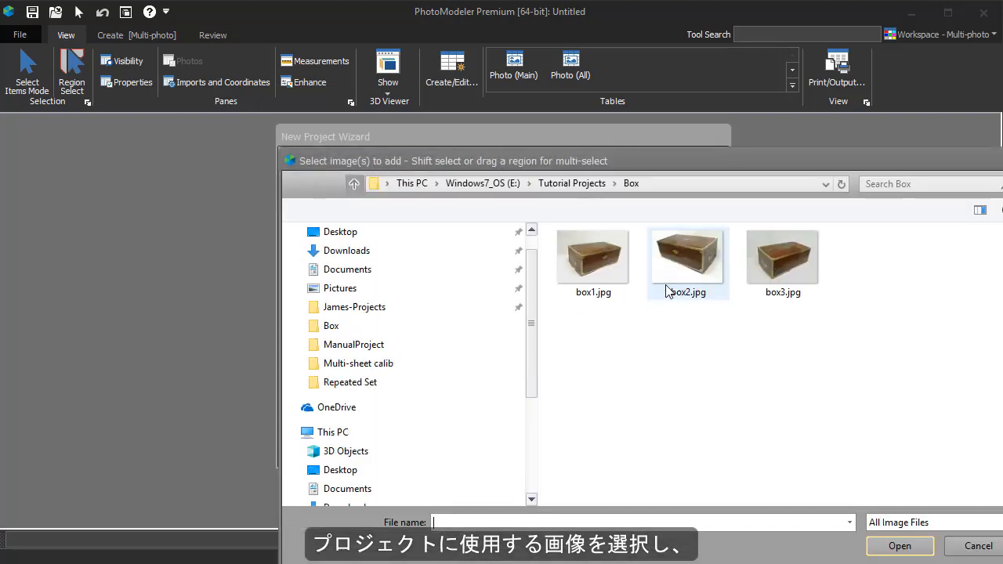
pyautogui.click(590, 270)
pyautogui.keyDown('shift'); pyautogui.click(783, 259); pyautogui.keyUp('shift')
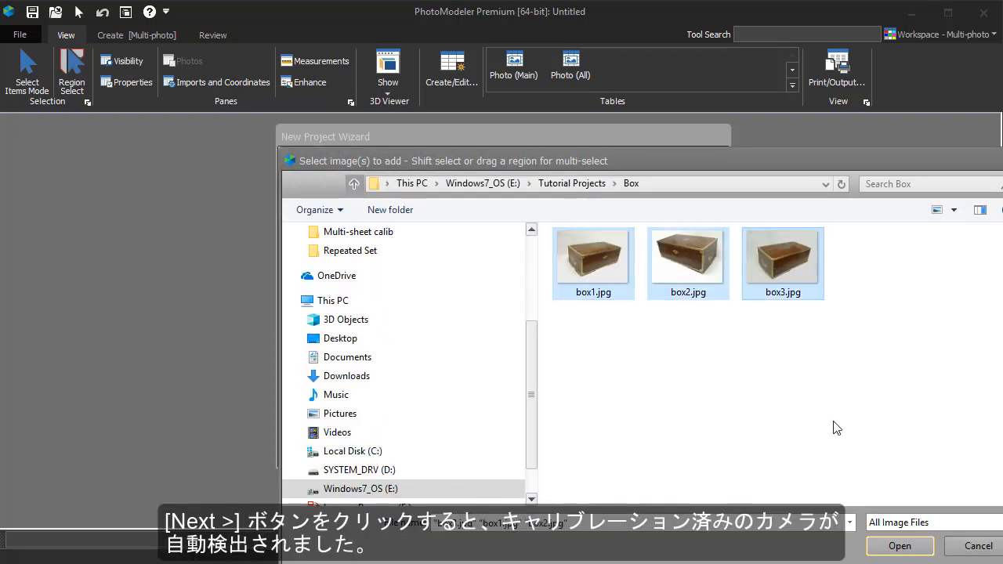
pyautogui.click(899, 546)
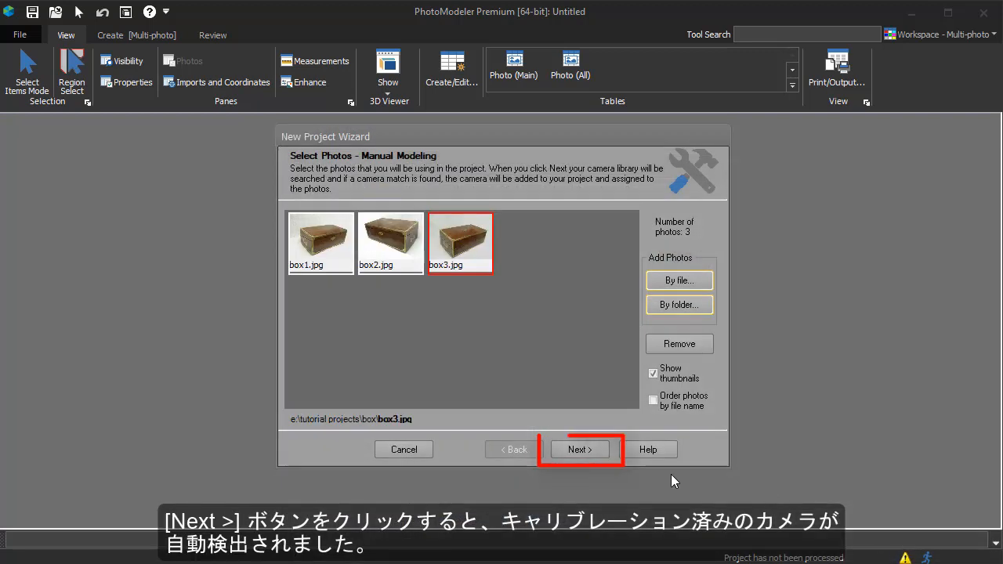
# Proceed to camera matching and use the matched FinePix F10 [8.00] camera for all project photos
pyautogui.click(581, 453)
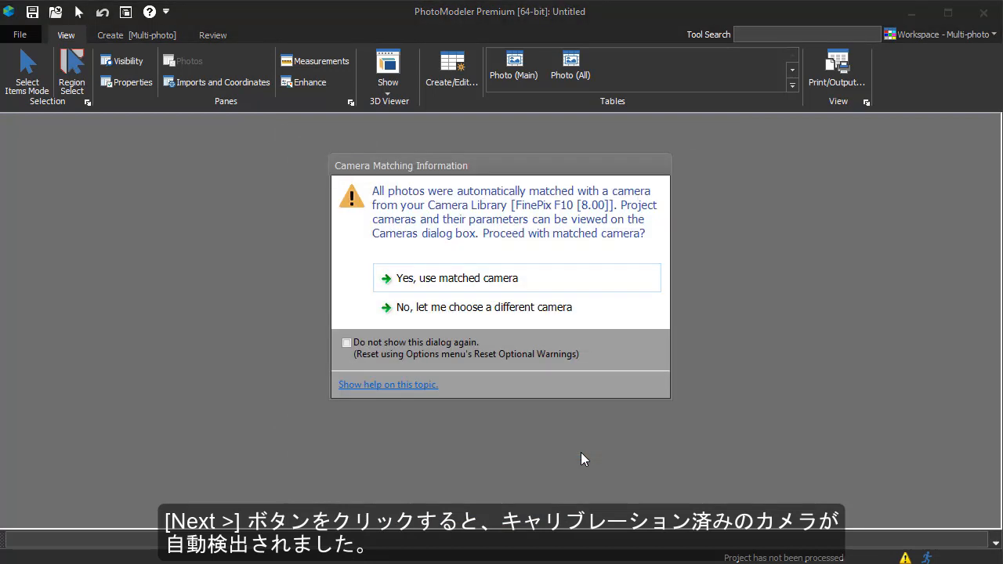
pyautogui.click(580, 289)
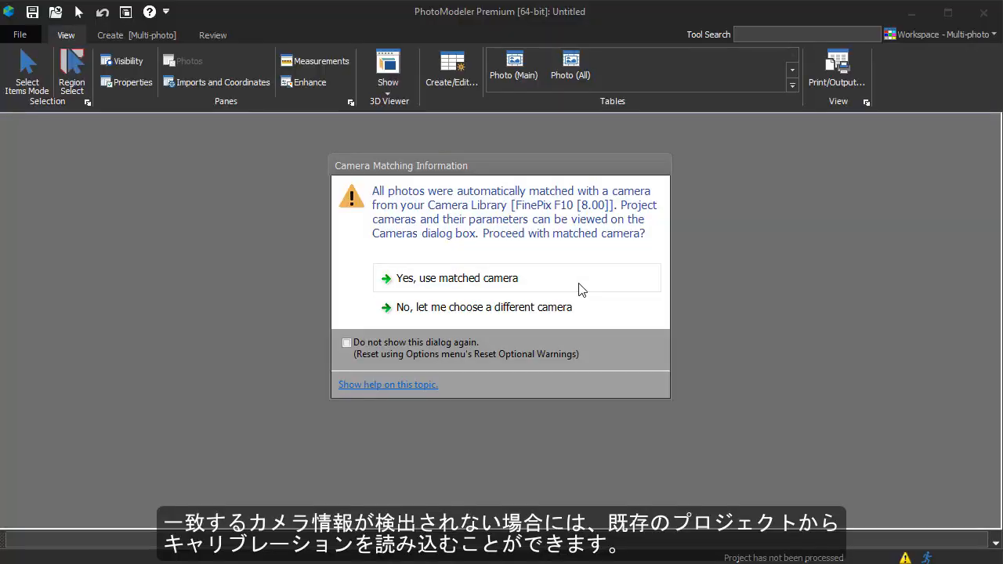
pyautogui.click(580, 288)
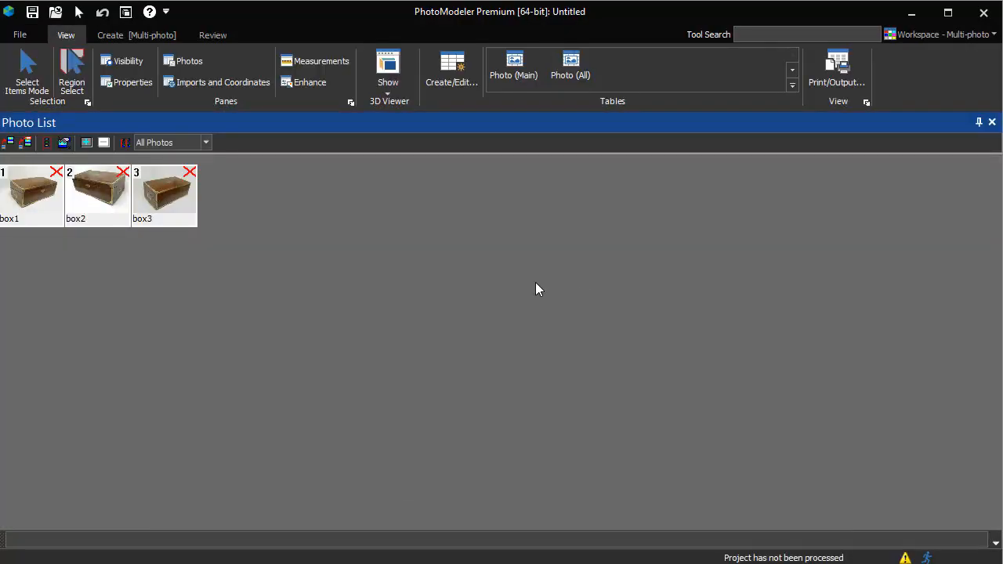
# Open the box1 photo and mark a closed loop of lines along the four edges of the box's top face
pyautogui.doubleClick(31, 206)
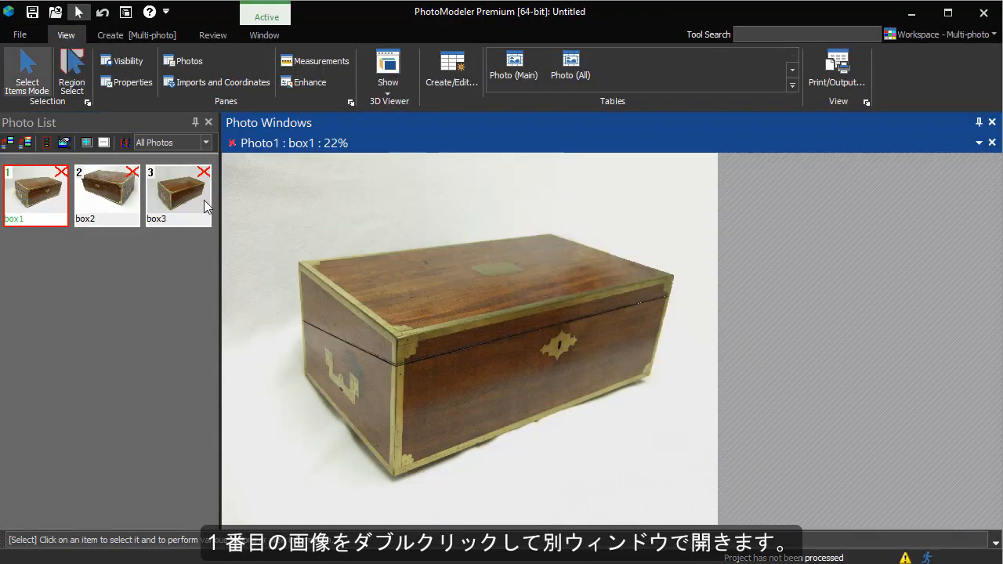
pyautogui.click(146, 39)
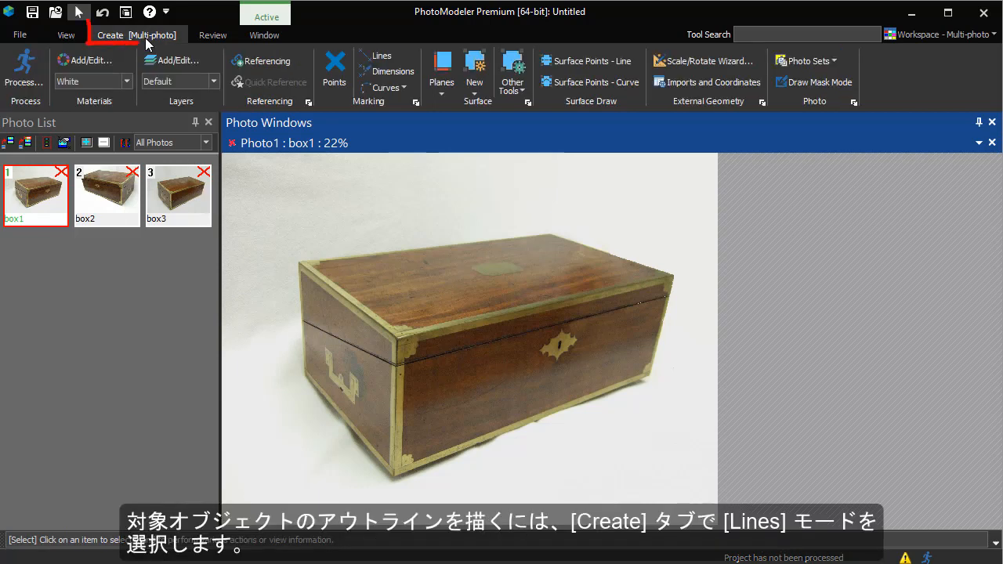
pyautogui.click(380, 56)
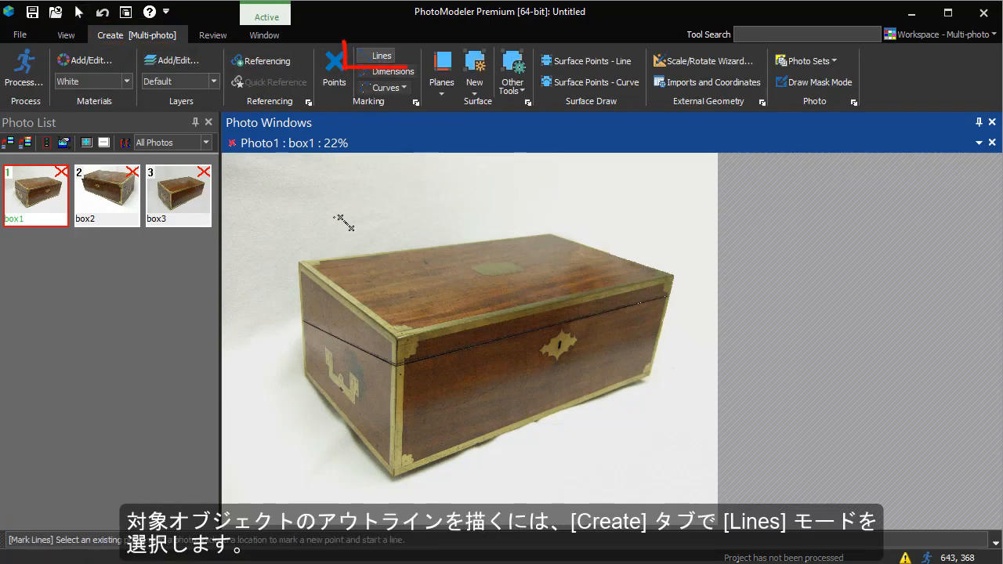
pyautogui.click(299, 261)
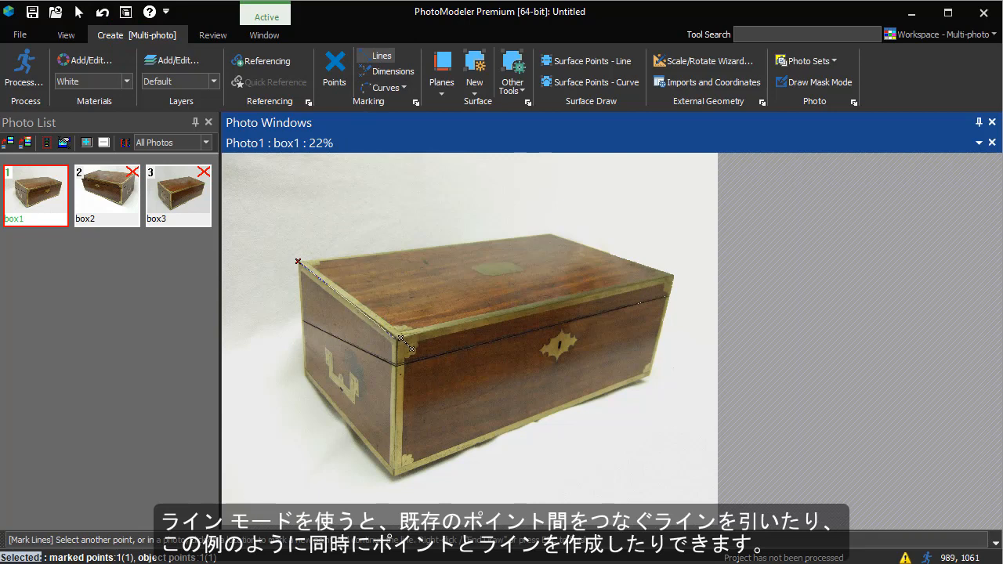
pyautogui.click(397, 337)
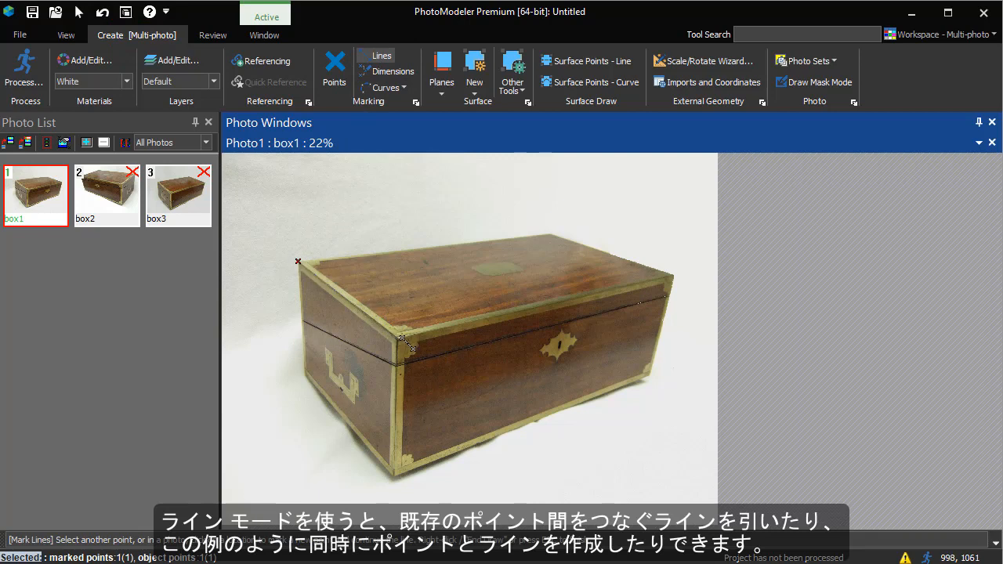
pyautogui.click(673, 276)
pyautogui.click(551, 233)
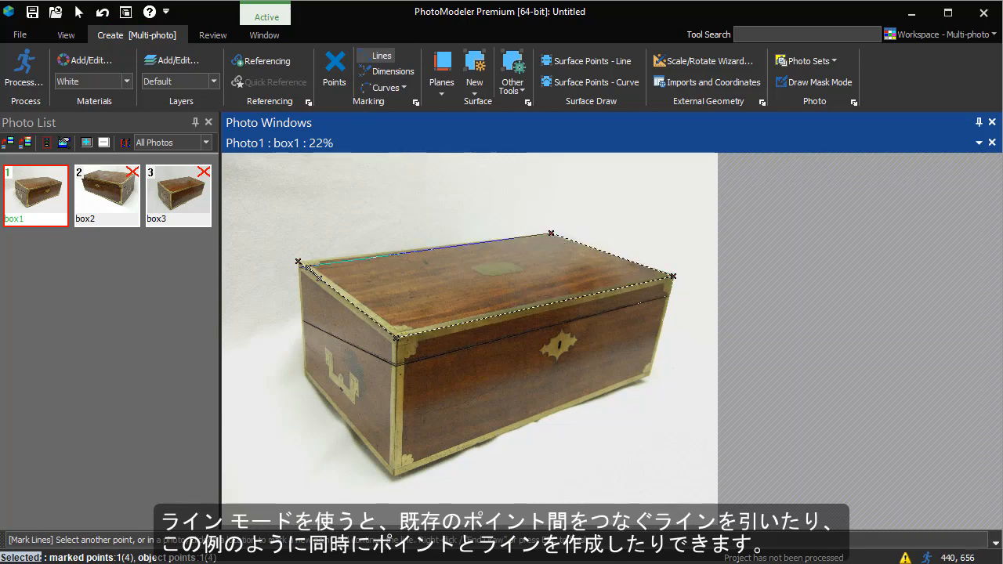
pyautogui.click(299, 261)
# Mark the front face's near vertical, bottom and far vertical edges as connected lines in Photo1, ending at the top corner
pyautogui.click(397, 337)
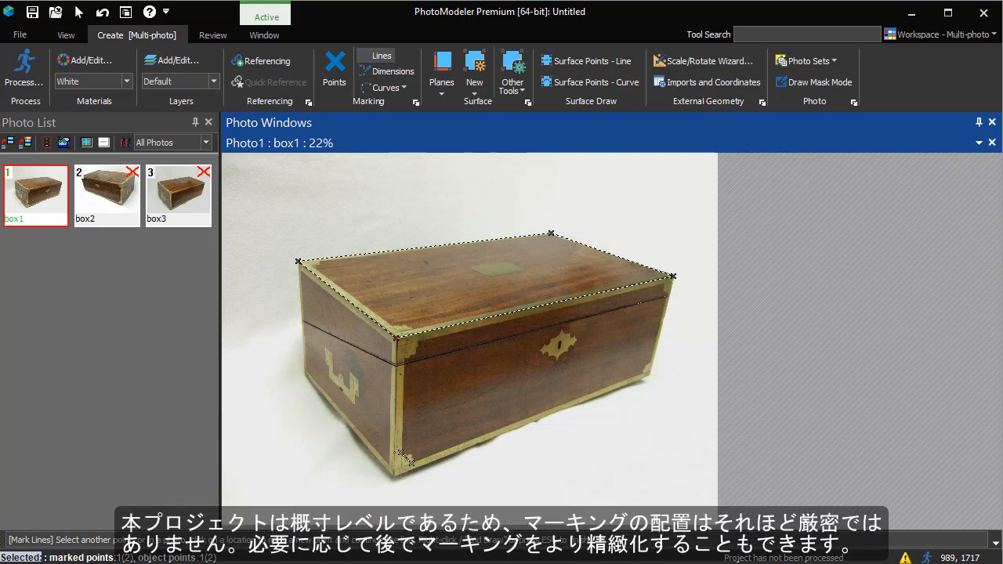
pyautogui.click(392, 476)
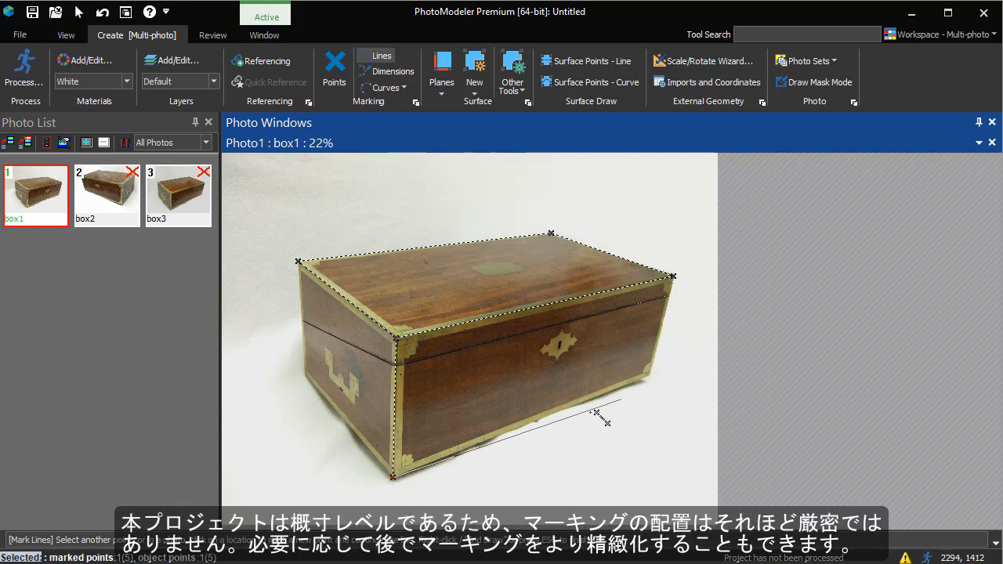
pyautogui.click(647, 377)
pyautogui.click(673, 276)
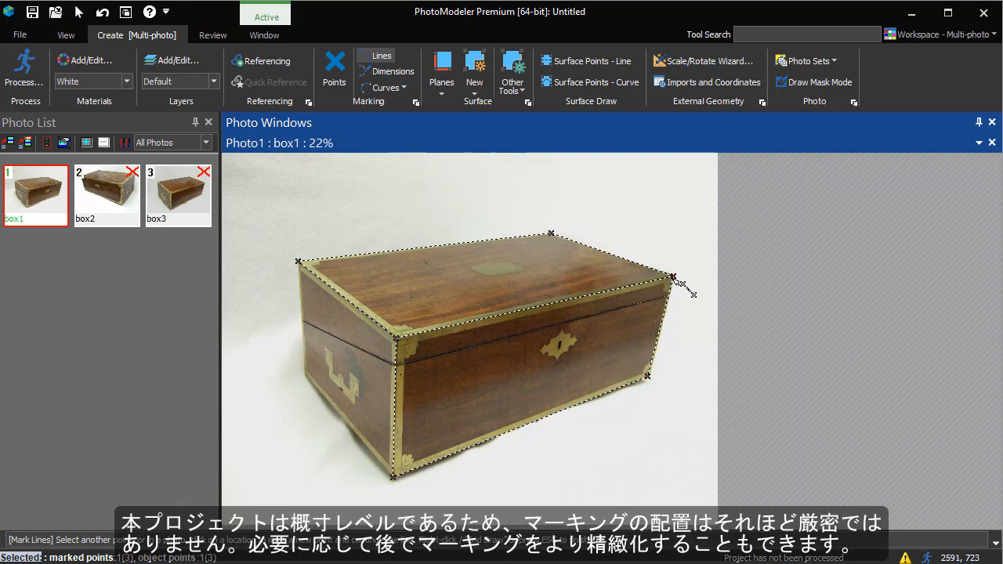
pyautogui.rightClick(710, 307)
pyautogui.click(737, 316)
# Mark the handle side's rear vertical edge and bottom edge in Photo1, ending at the near bottom corner
pyautogui.click(299, 262)
pyautogui.click(306, 375)
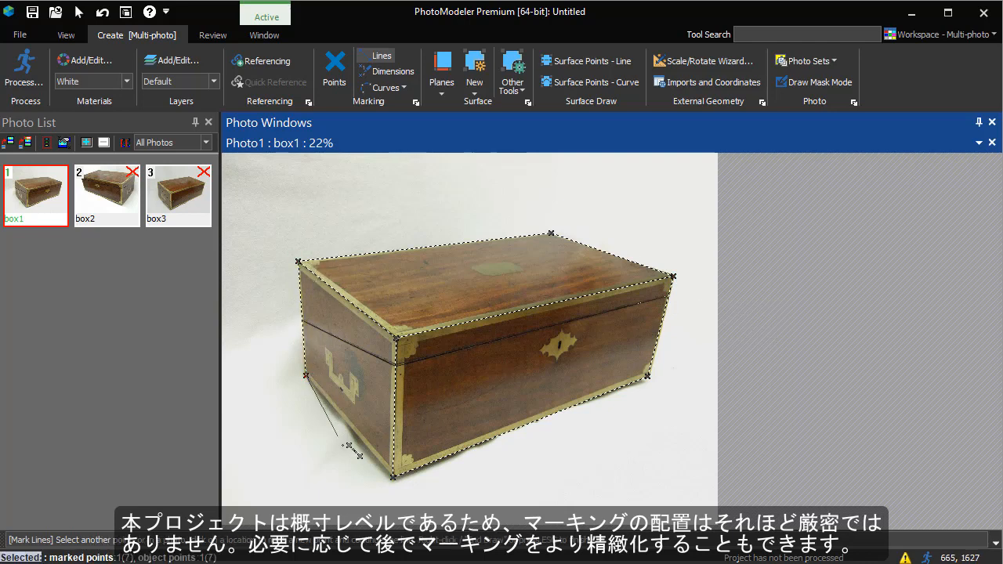
pyautogui.click(392, 477)
pyautogui.rightClick(460, 484)
pyautogui.click(481, 498)
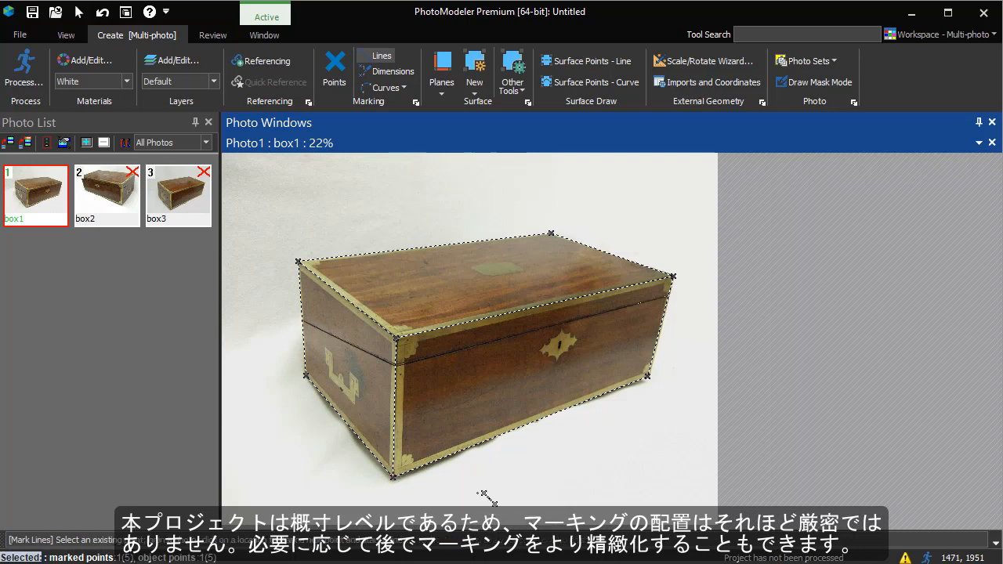
# Open the box2 photo alongside box1 and switch to Referencing mode
pyautogui.click(113, 178)
pyautogui.doubleClick(114, 178)
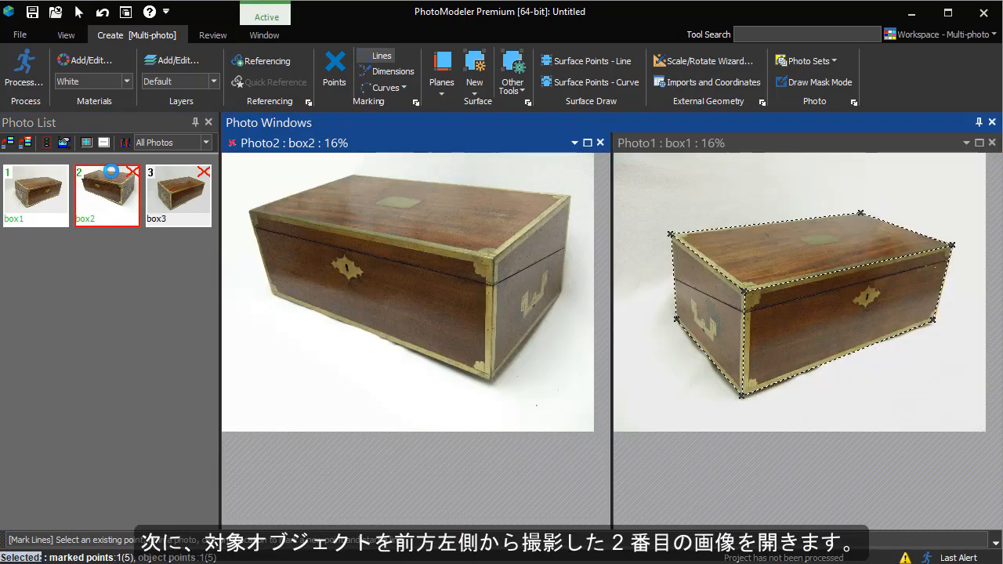
pyautogui.click(257, 62)
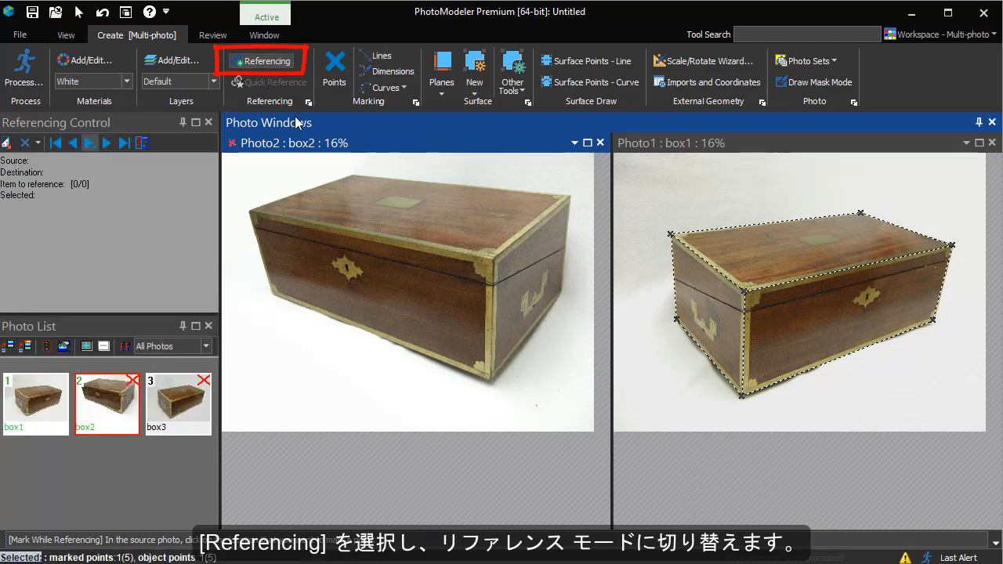
# Activate Photo1 and select all its marks and objects as the reference source
pyautogui.click(682, 143)
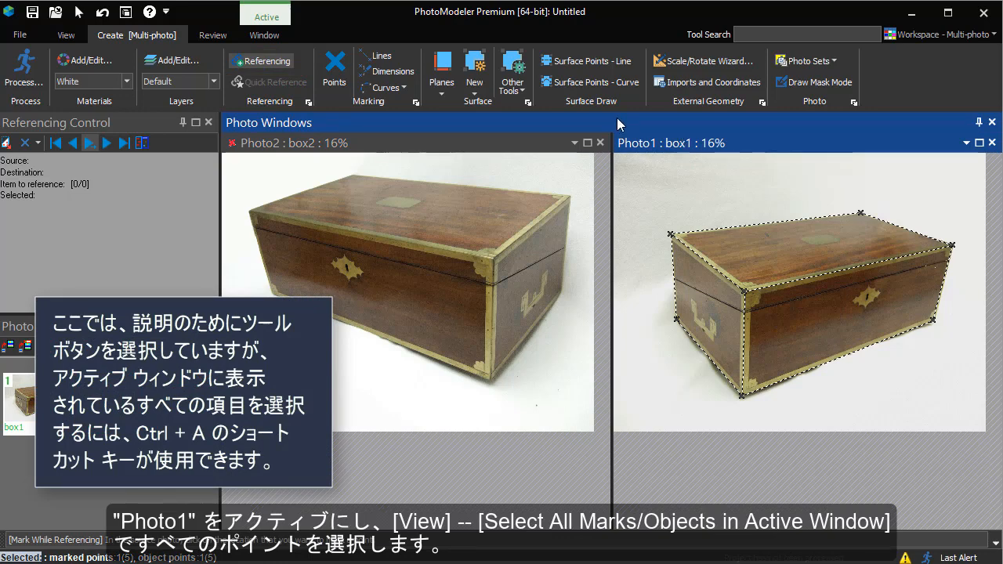
pyautogui.click(65, 35)
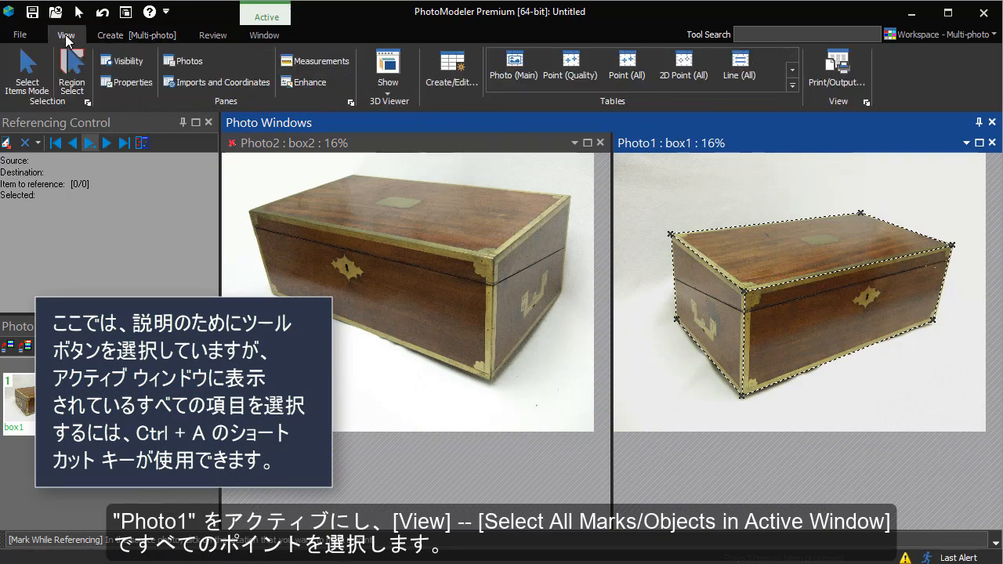
pyautogui.click(87, 103)
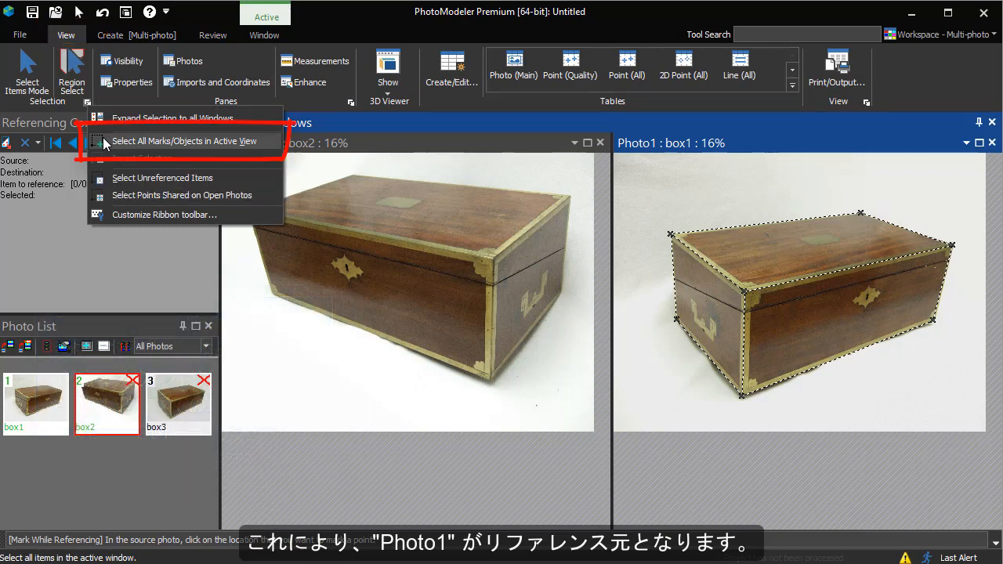
pyautogui.click(103, 137)
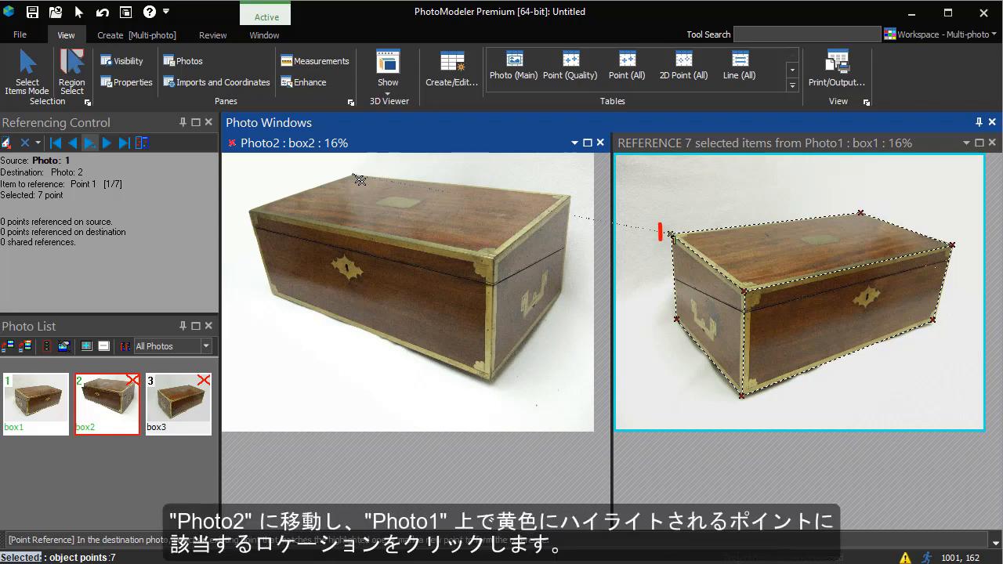
# Reference the highlighted Photo1 points to the matching four top corners and two front bottom corners of the box in Photo2
pyautogui.click(354, 174)
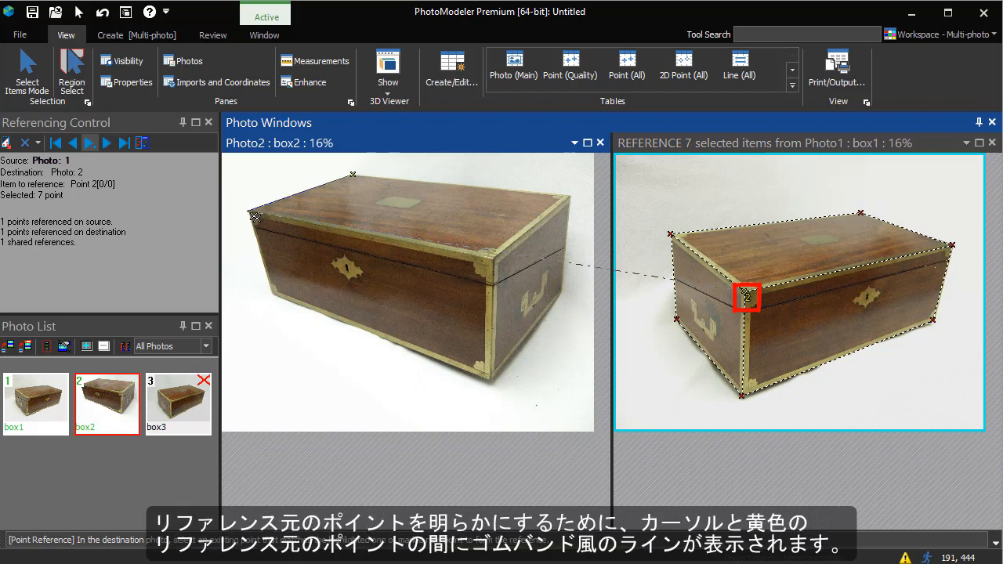
pyautogui.click(250, 212)
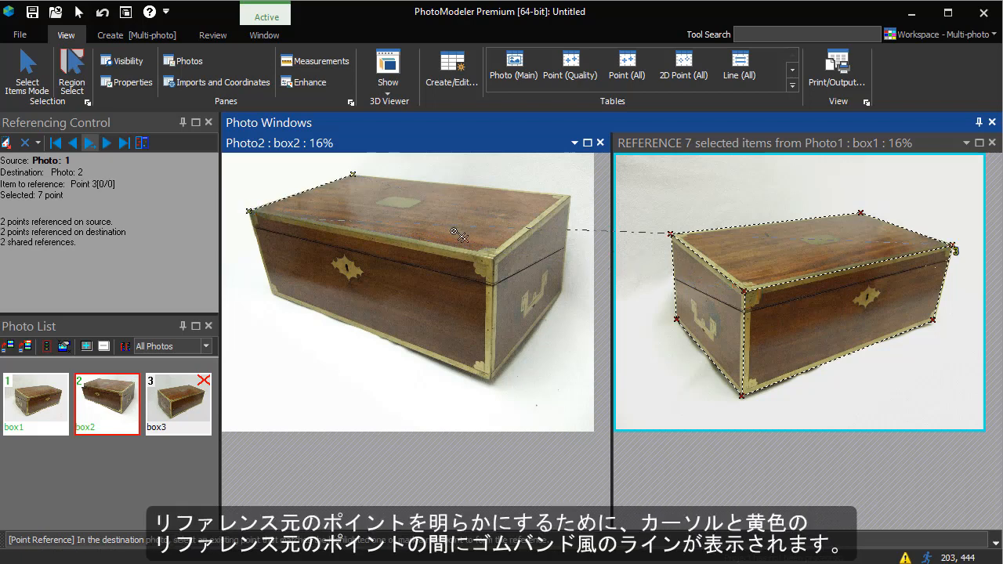
pyautogui.click(494, 259)
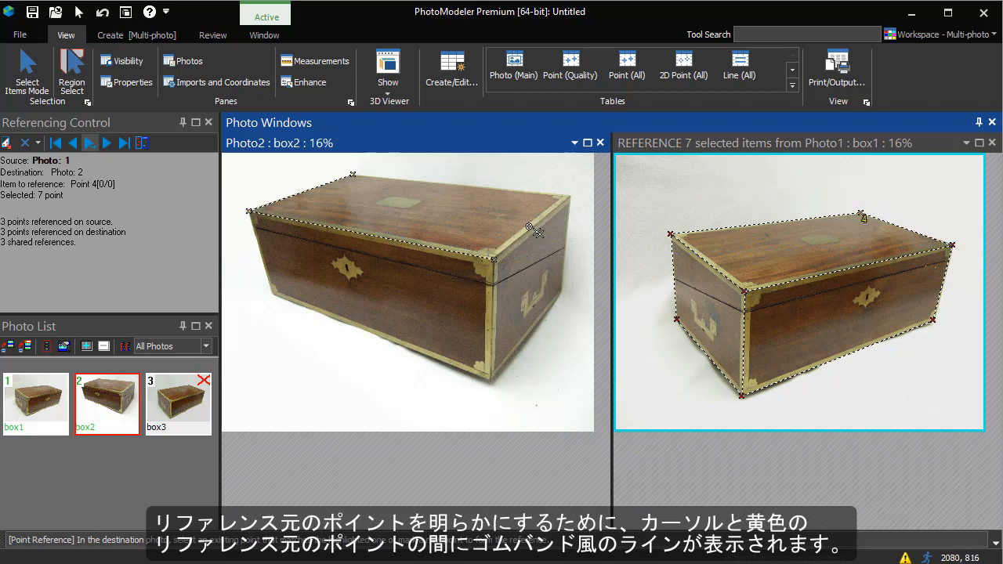
pyautogui.click(571, 195)
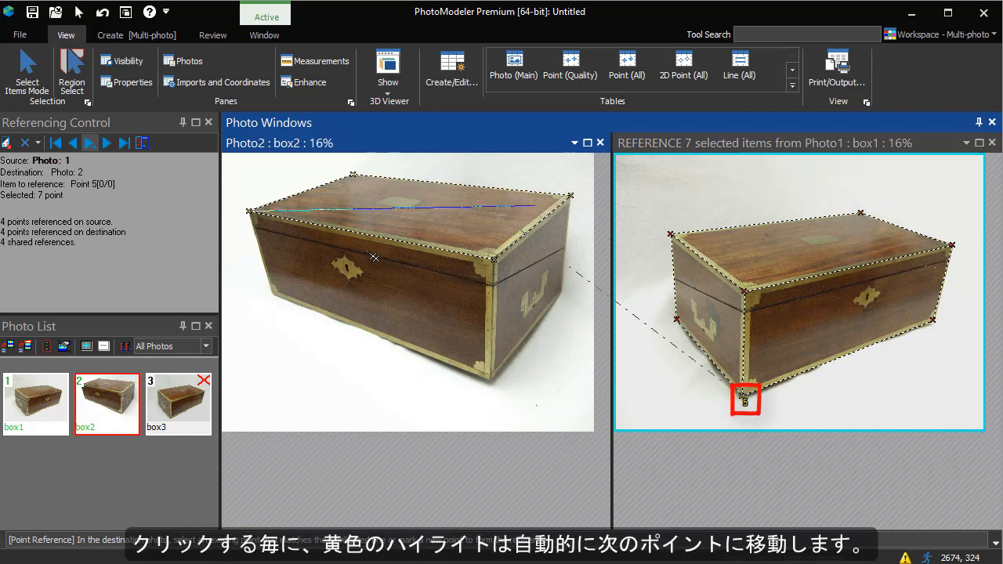
pyautogui.click(276, 297)
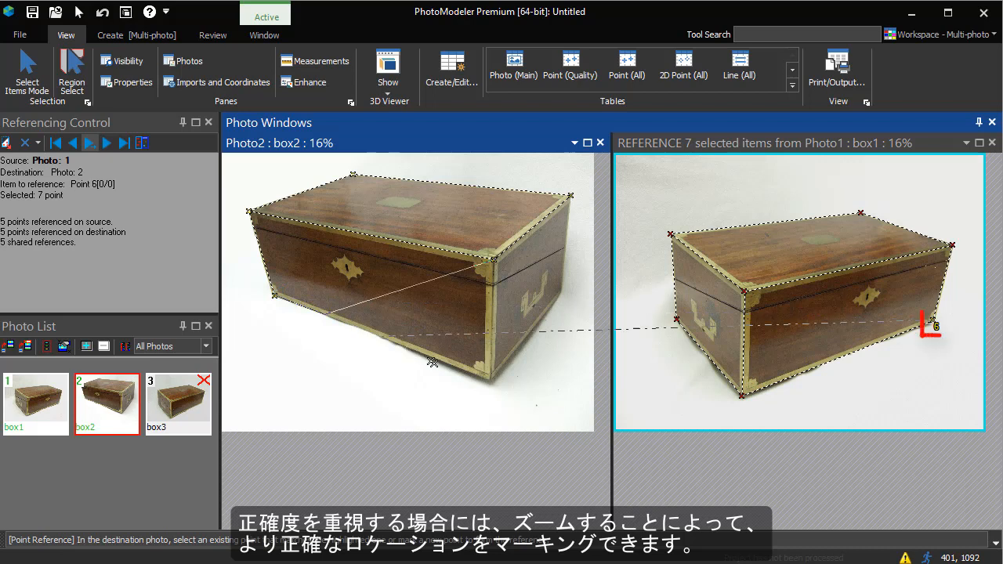
pyautogui.click(500, 387)
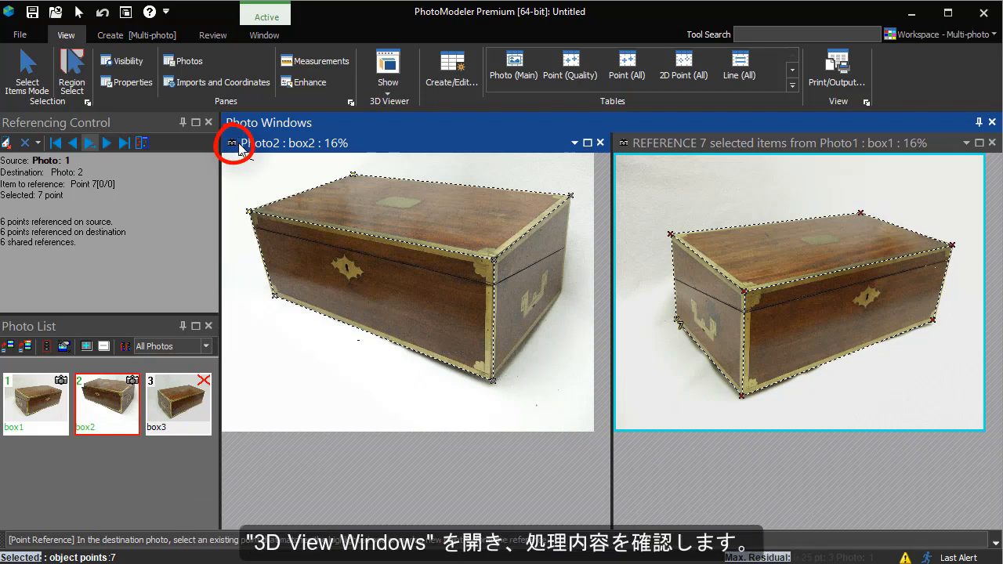
# Open a 3D view of the model, turn on Camera Stations and rotate the view to inspect the box and cameras
pyautogui.click(125, 12)
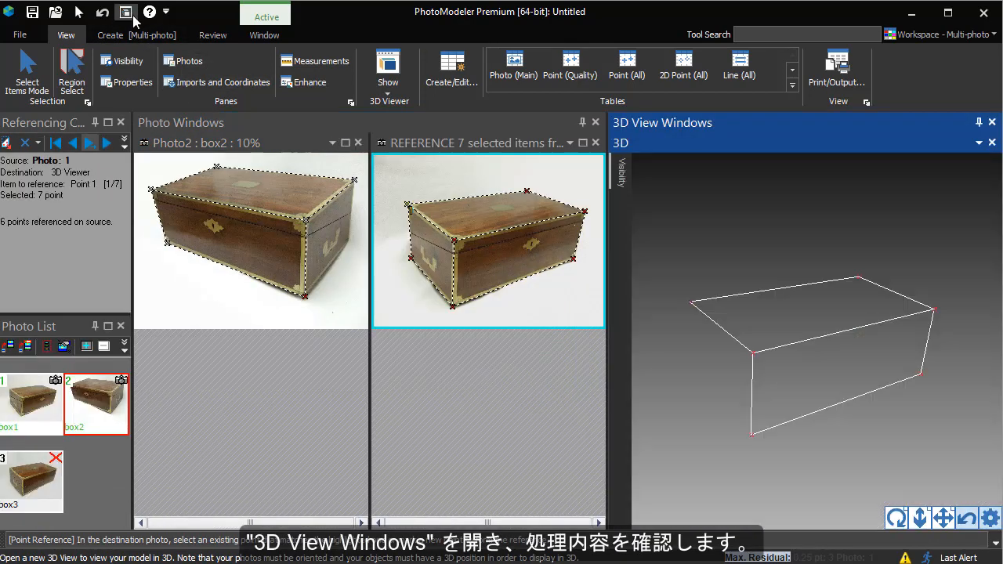
pyautogui.click(991, 519)
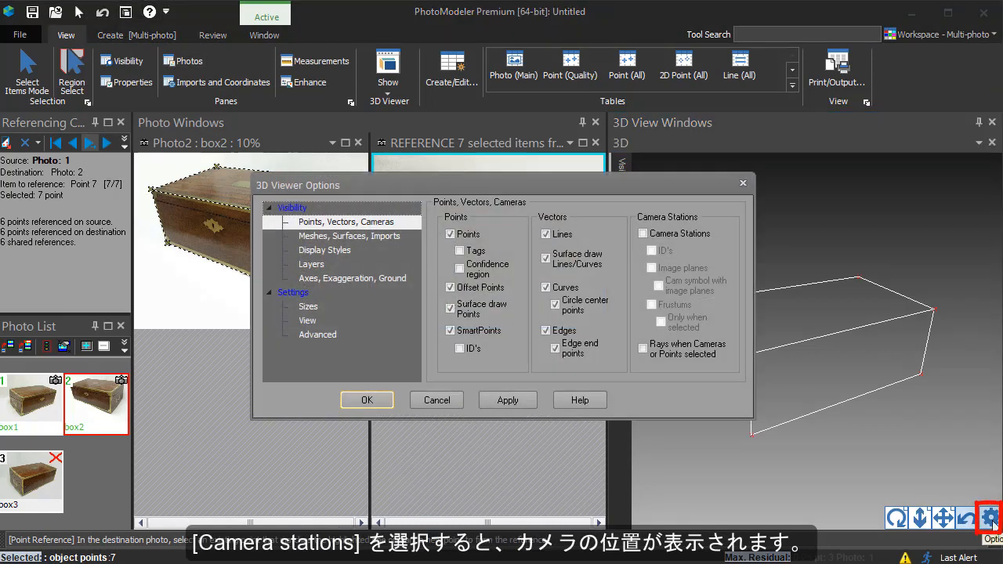
pyautogui.click(662, 234)
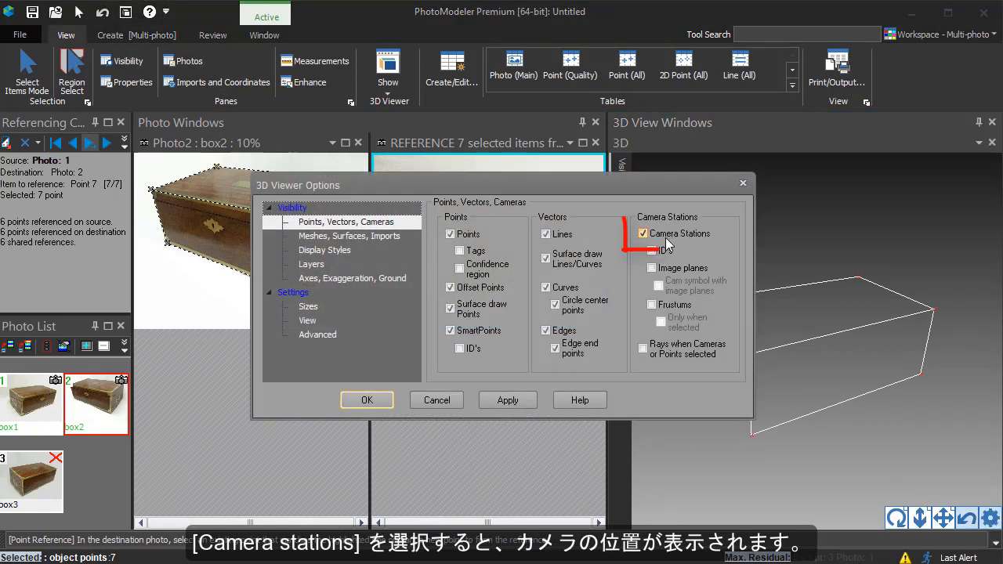
pyautogui.click(366, 401)
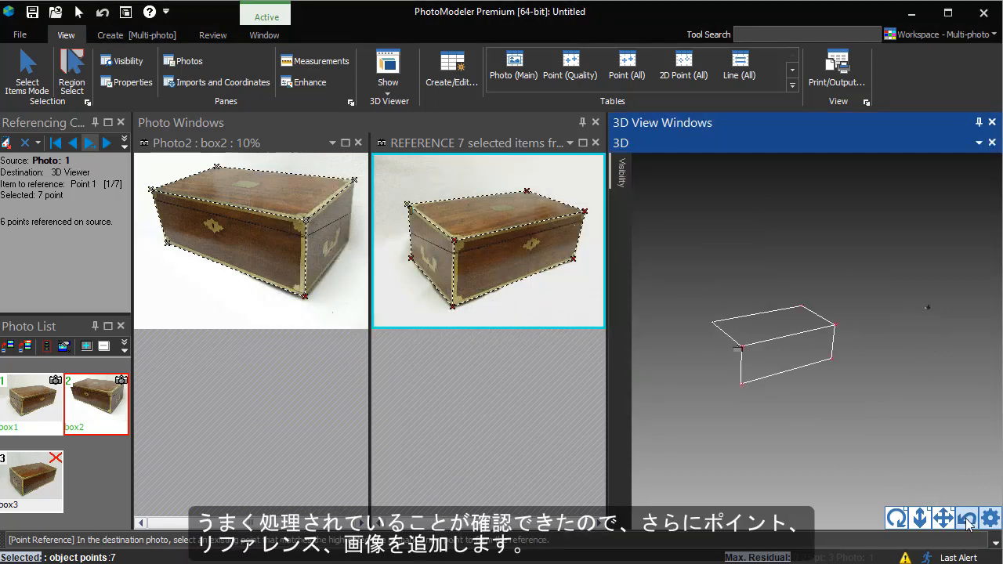
pyautogui.click(898, 518)
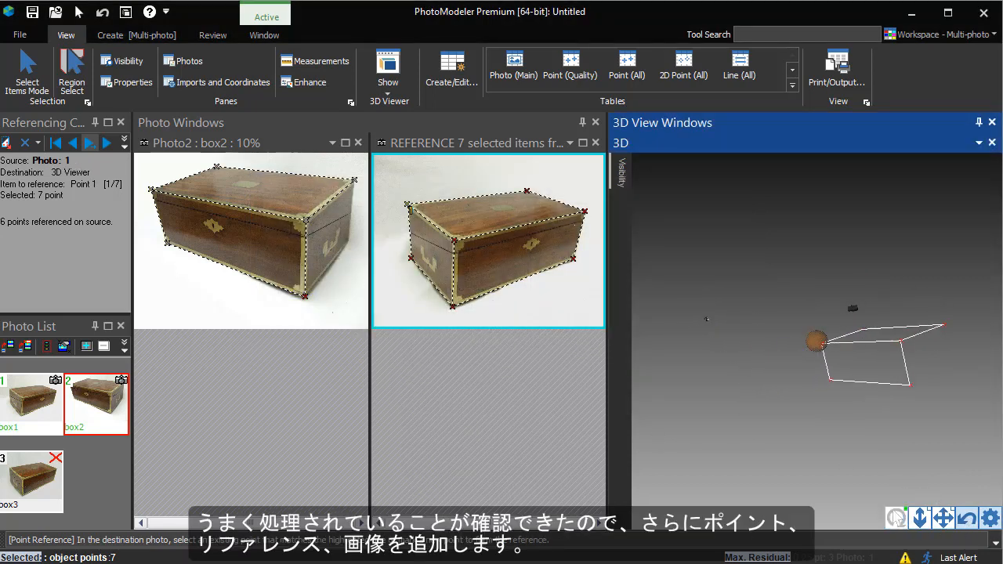
# Open the box3 photo and reference the first four Photo1 points to the matching top corners of the box in Photo3
pyautogui.doubleClick(22, 480)
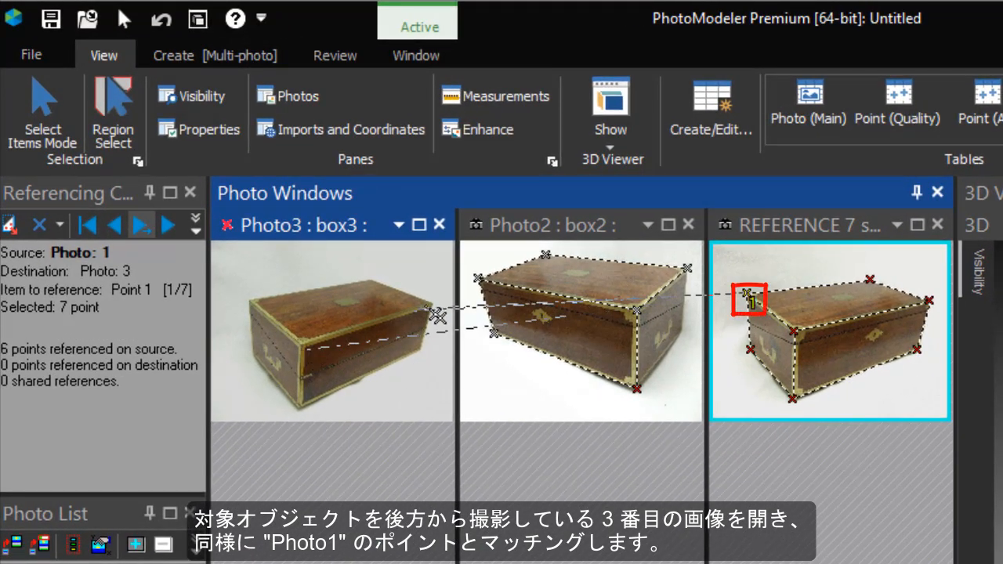
pyautogui.click(433, 302)
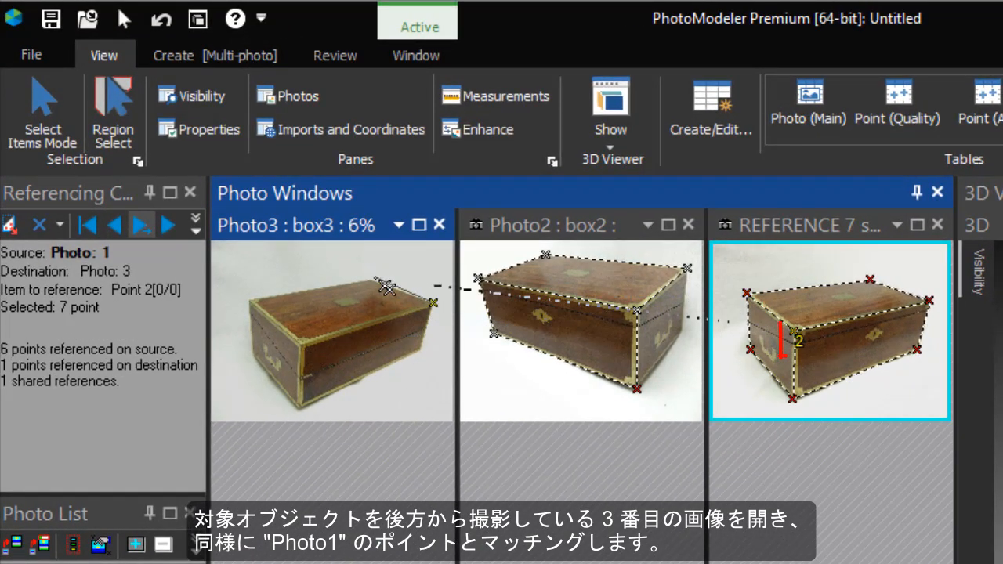
pyautogui.click(371, 279)
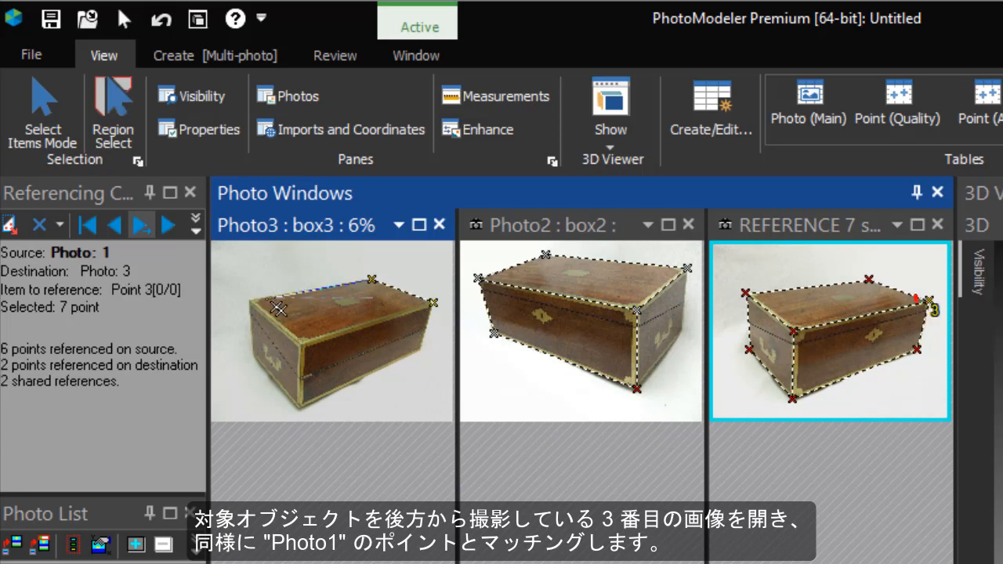
pyautogui.click(249, 301)
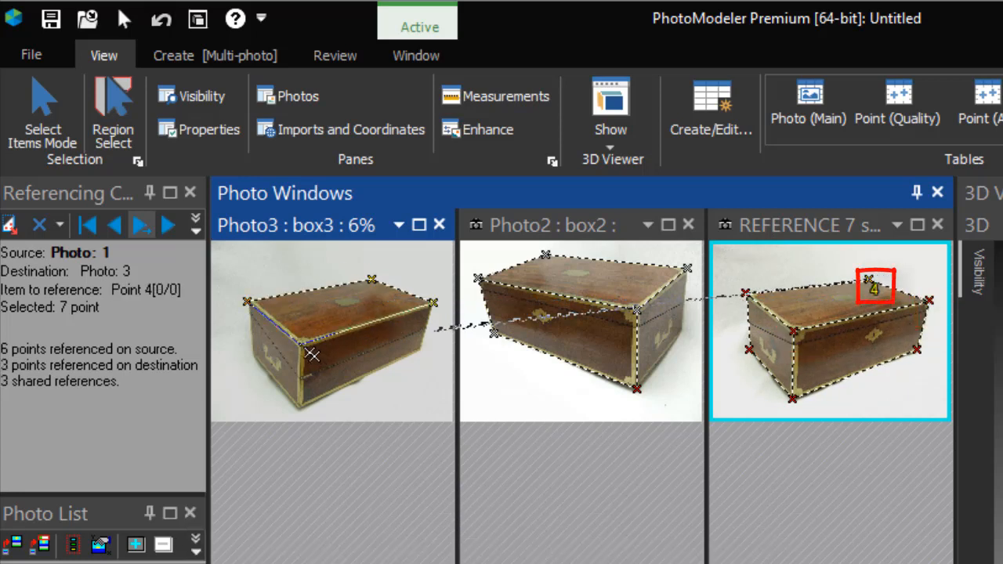
pyautogui.click(298, 345)
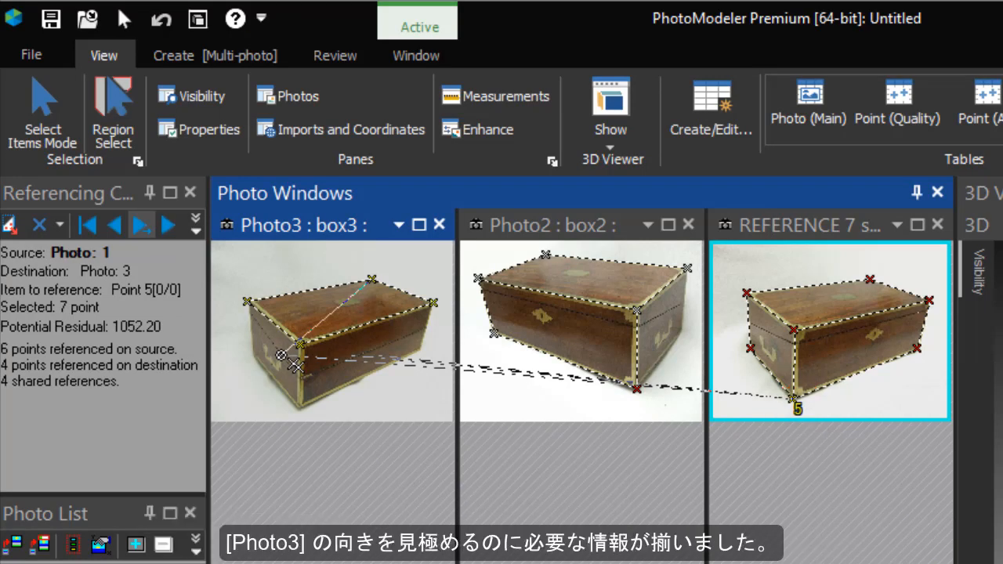
# Skip Point 5, which is hidden in Photo3, and reference Points 6 and 7 to the matching bottom corners along their helper lines
pyautogui.press('space')
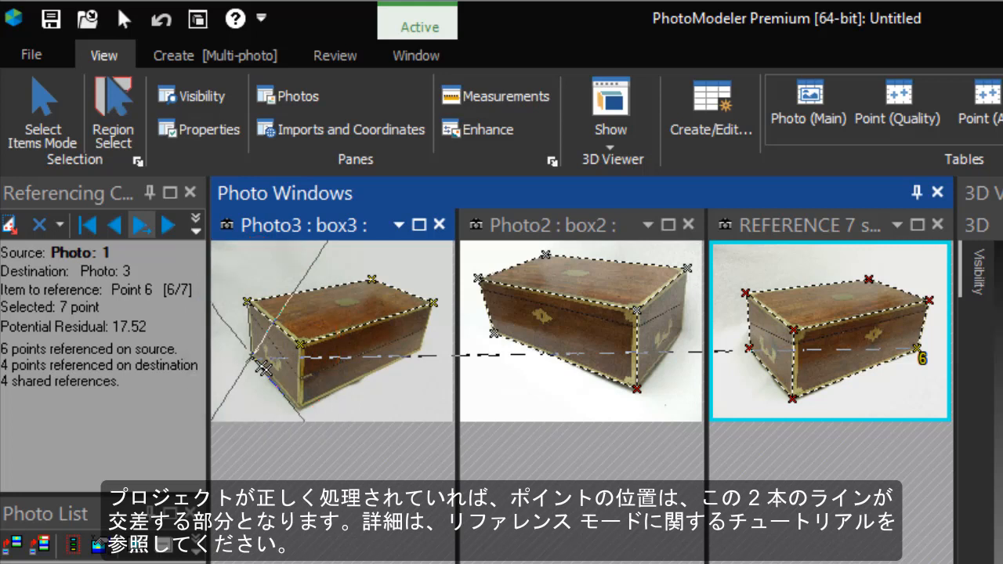
pyautogui.click(264, 368)
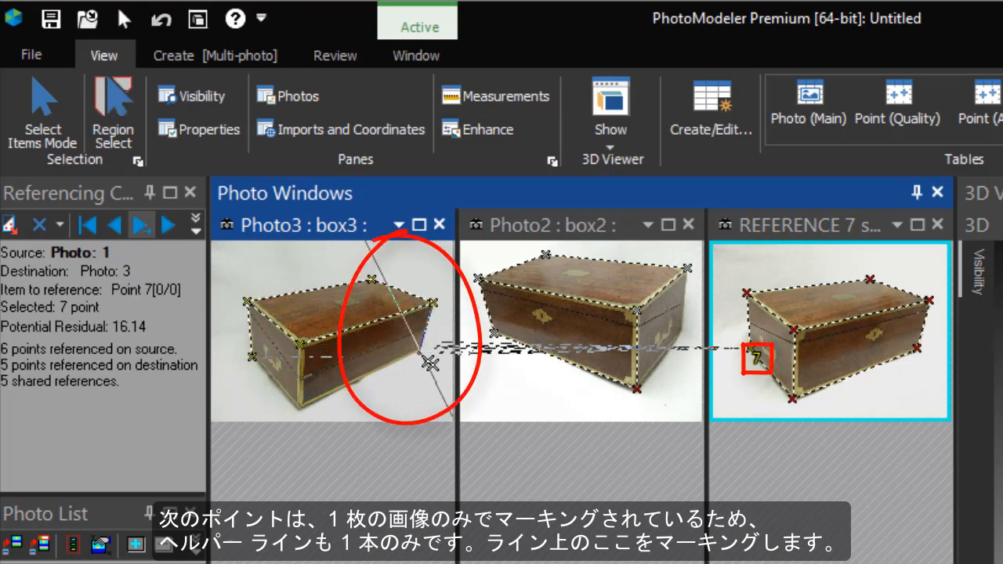
pyautogui.click(430, 363)
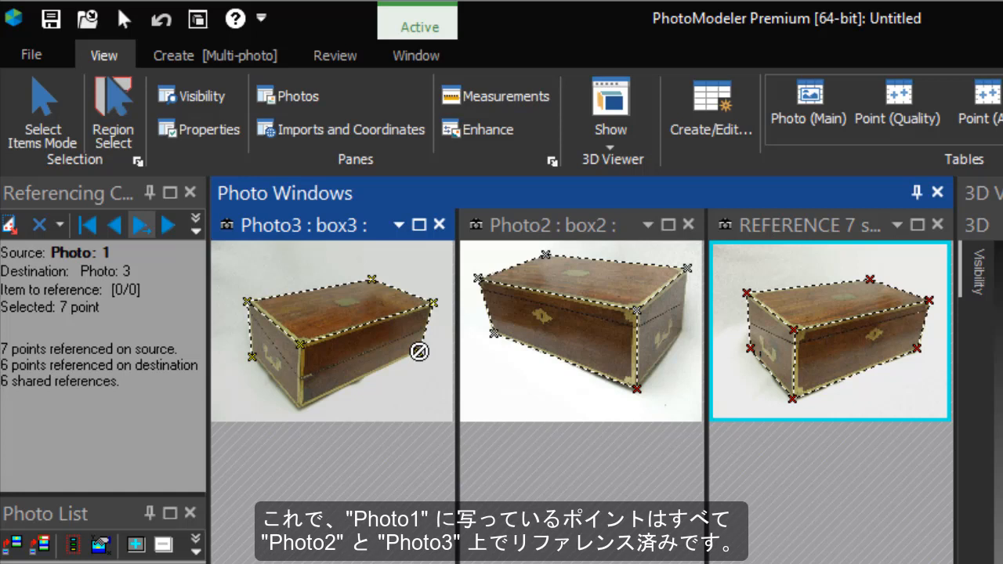
# Clear the reference source, mark a new point at the nearest bottom corner in Photo3 and reference it to the matching corner in Photo2
pyautogui.click(8, 232)
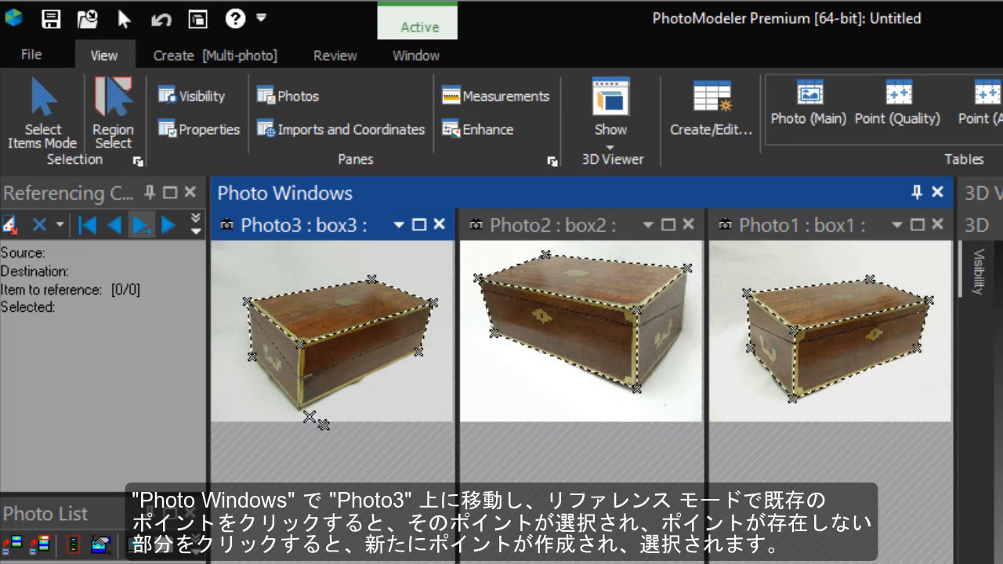
pyautogui.click(299, 407)
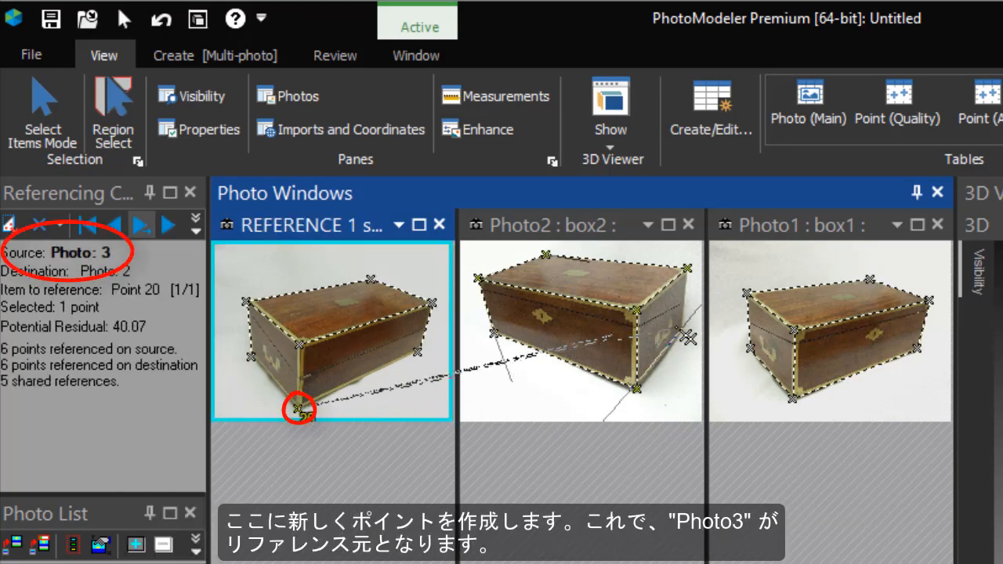
pyautogui.click(680, 331)
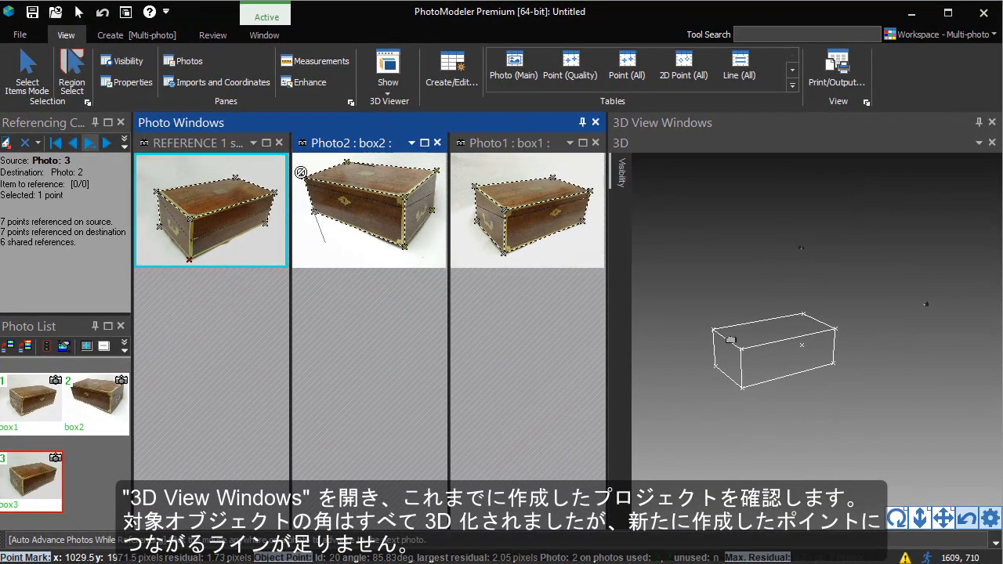
# Draw lines in the 3D view from the adjacent front bottom corner to the new unconnected point and up to the top corner above it
pyautogui.click(110, 35)
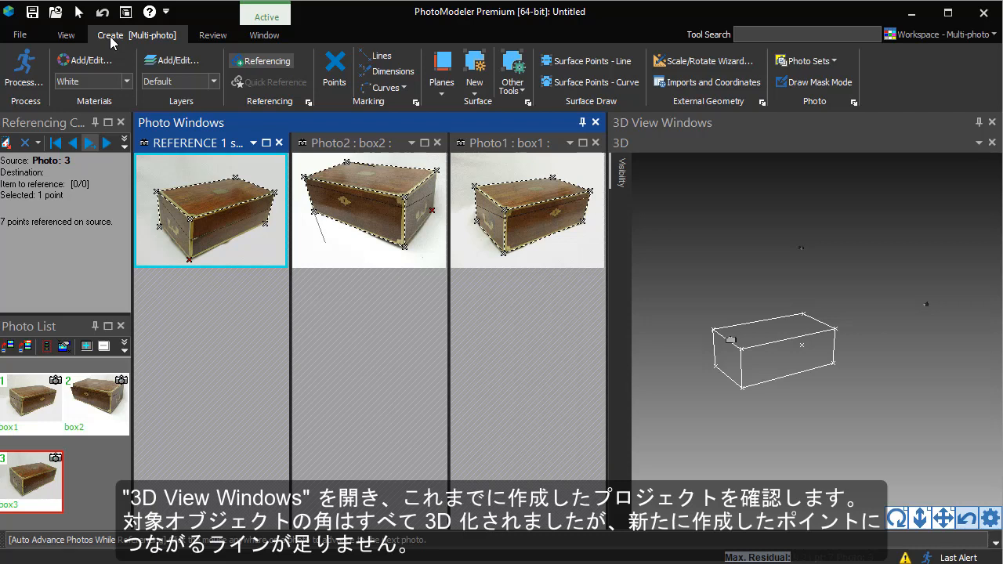
pyautogui.click(382, 55)
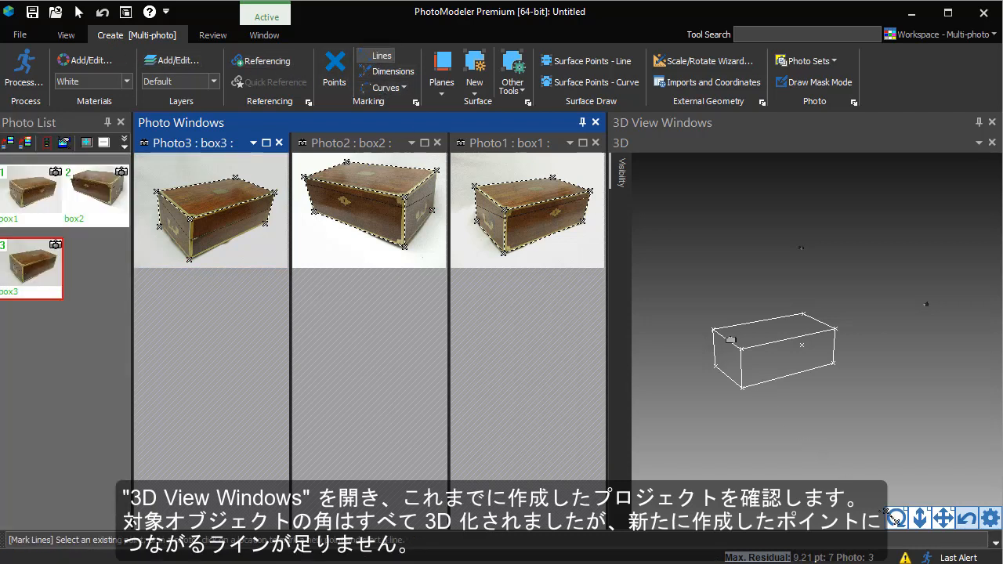
pyautogui.moveTo(892, 524); pyautogui.dragTo(861, 499)
pyautogui.click(804, 417)
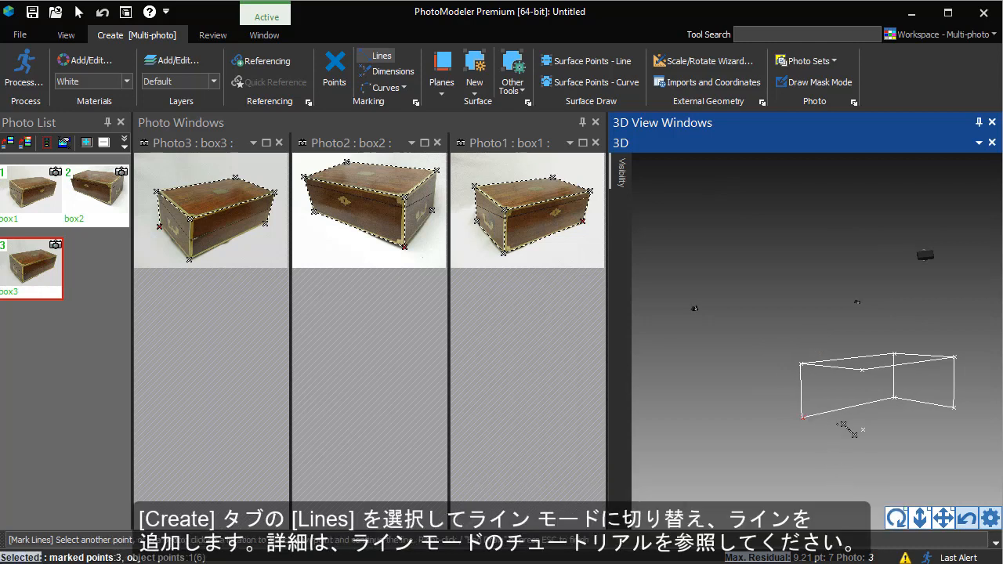
pyautogui.click(864, 430)
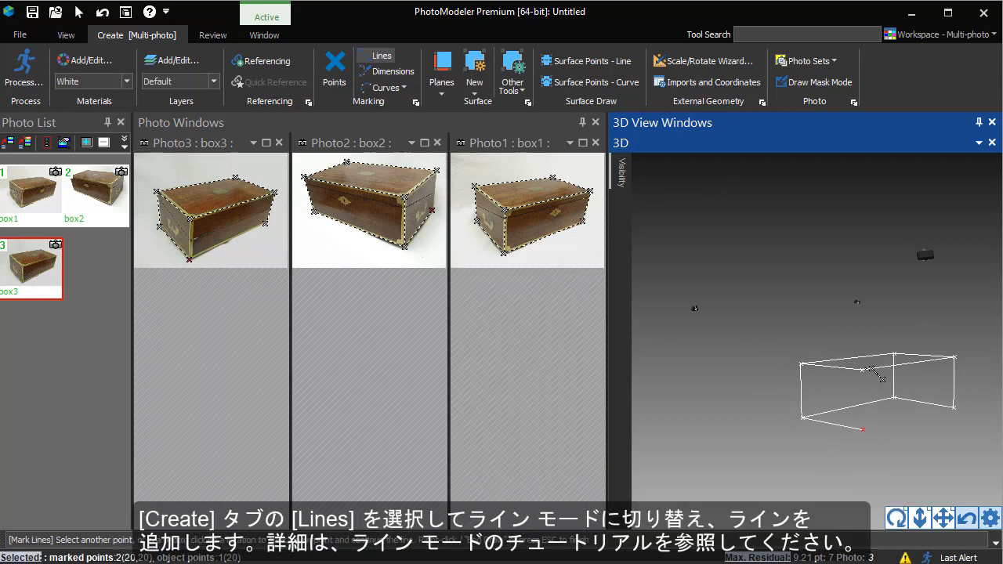
pyautogui.click(850, 359)
pyautogui.rightClick(775, 337)
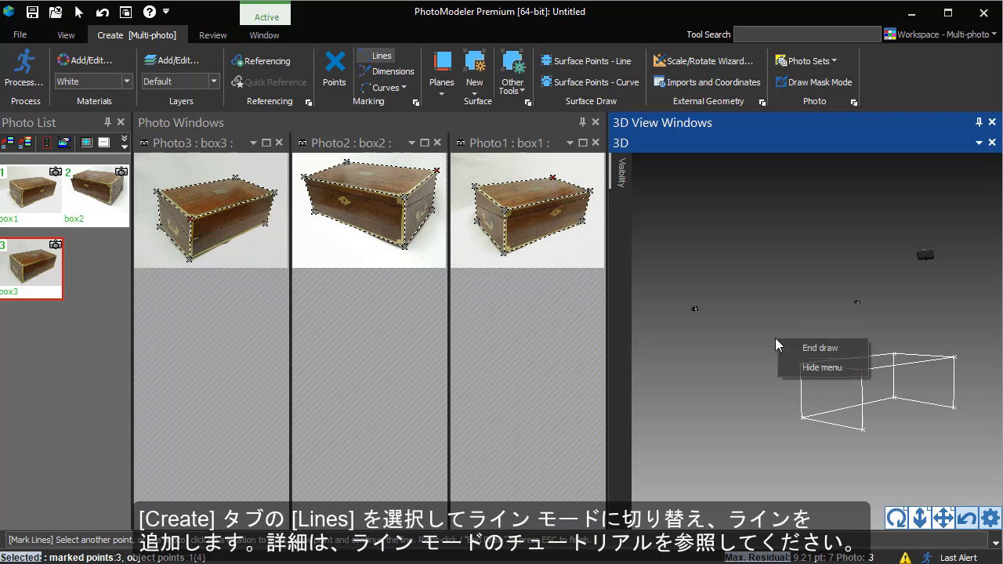
pyautogui.click(791, 346)
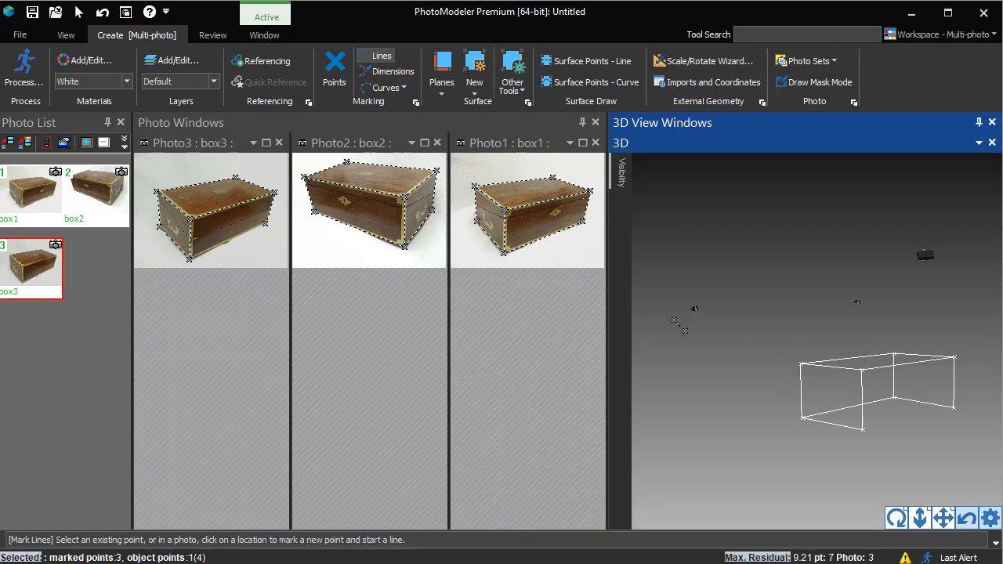
# Draw the missing bottom rear edge in Photo3 as a line between the two bottom corners of the box's back face
pyautogui.click(189, 259)
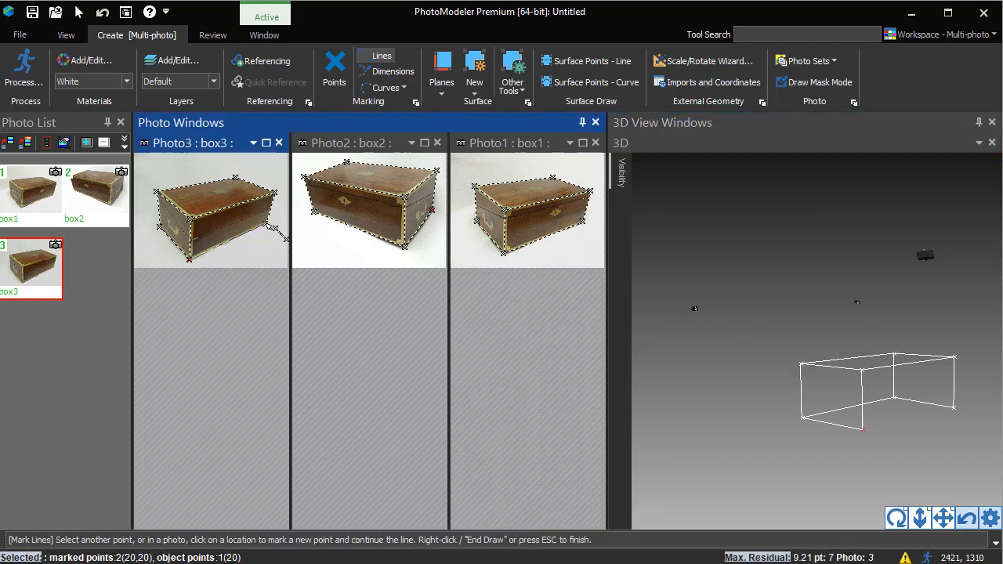
pyautogui.click(265, 223)
pyautogui.rightClick(286, 246)
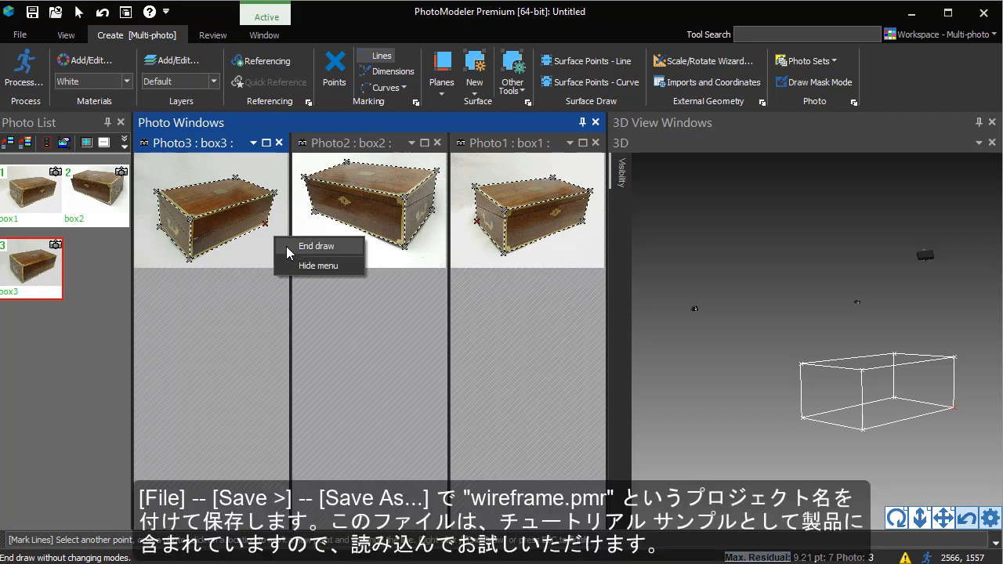
pyautogui.click(286, 247)
# Save the project under the new file name Wireframe.pmr in the Box folder
pyautogui.click(20, 35)
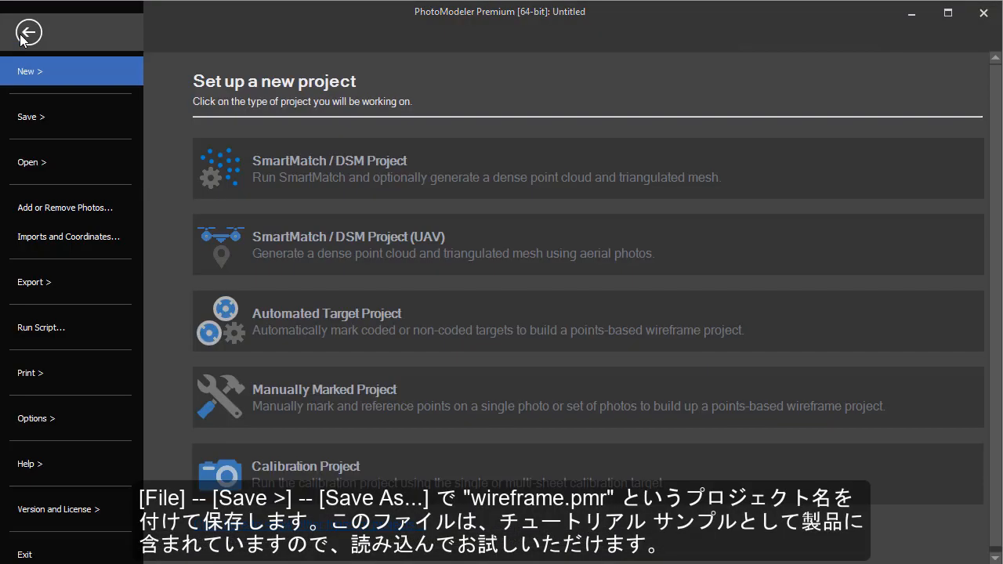
pyautogui.click(47, 111)
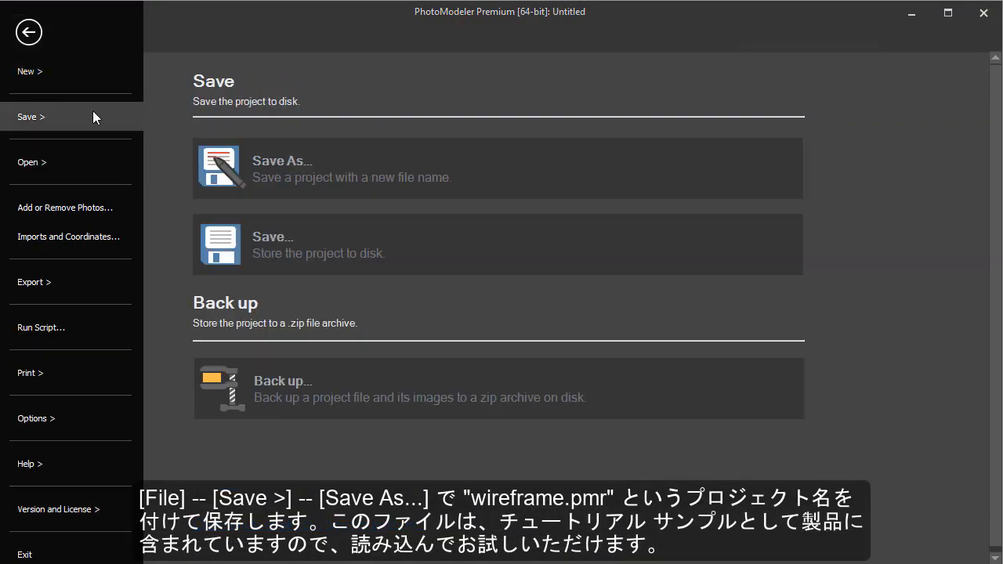
pyautogui.click(252, 161)
pyautogui.write('Wiref')
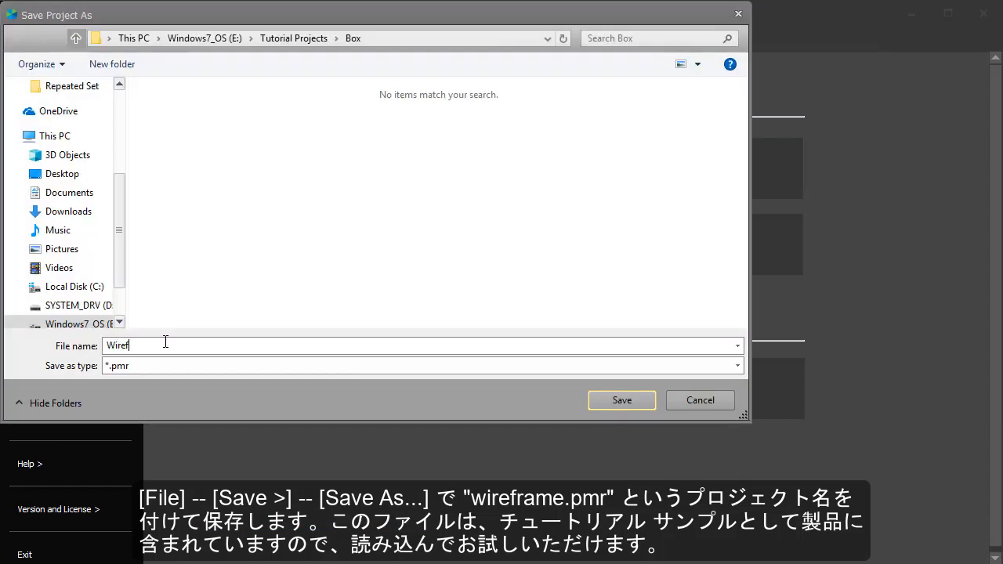
pyautogui.write('rame.pmr')
pyautogui.press('Return')
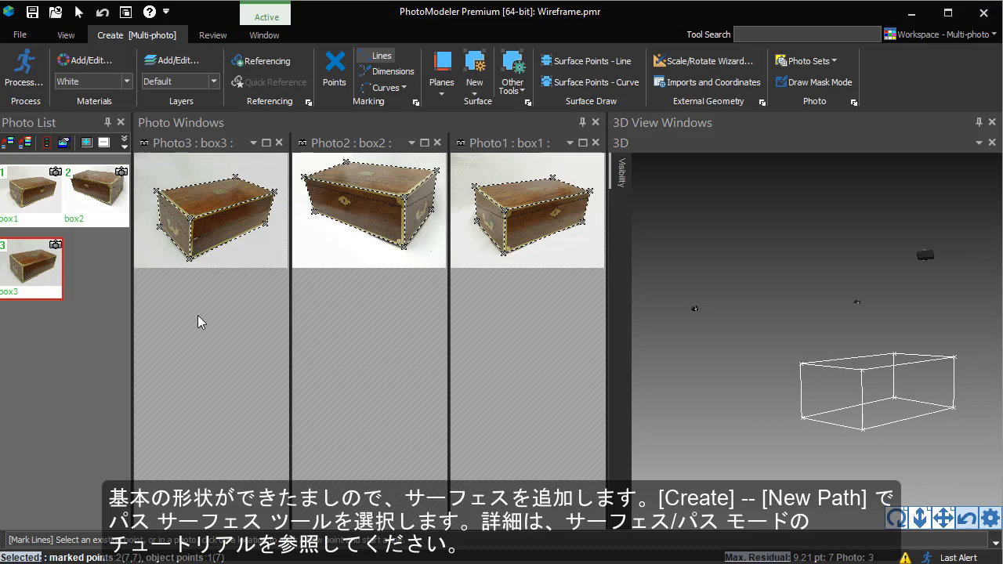
# Activate the Path surface tool and hide the Camera Stations in the 3D view, fitting the view to the box
pyautogui.click(474, 78)
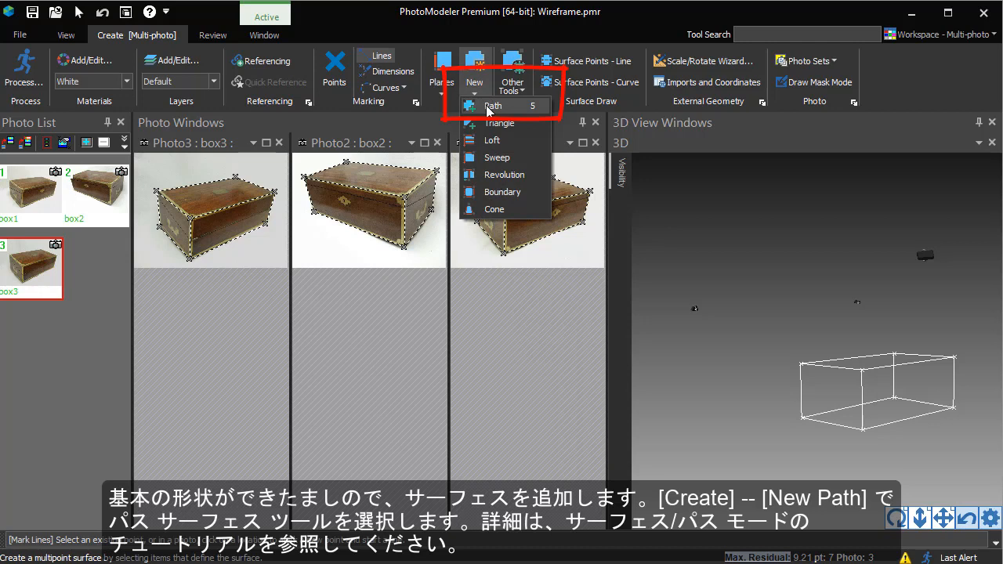
pyautogui.click(488, 107)
pyautogui.click(622, 172)
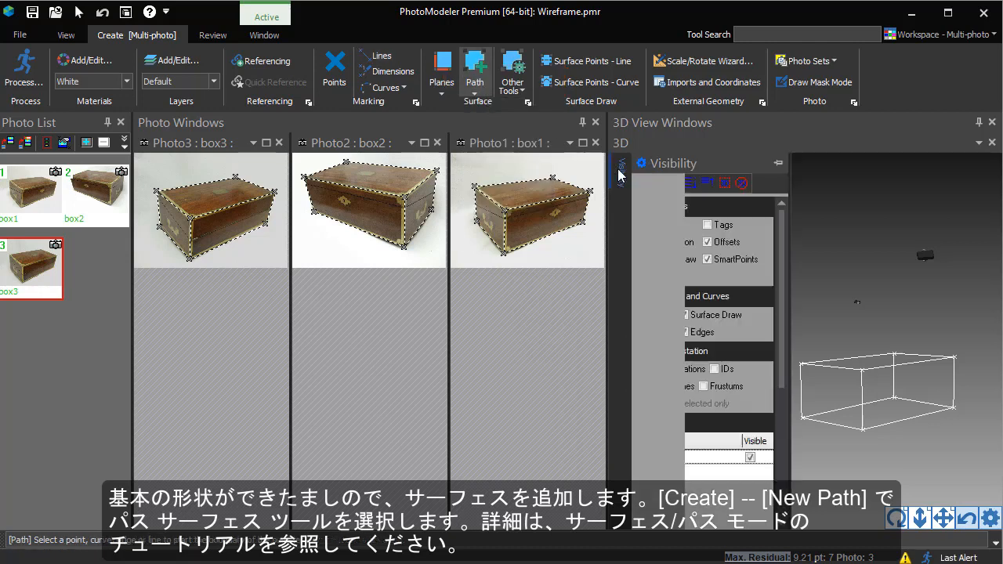
pyautogui.click(684, 369)
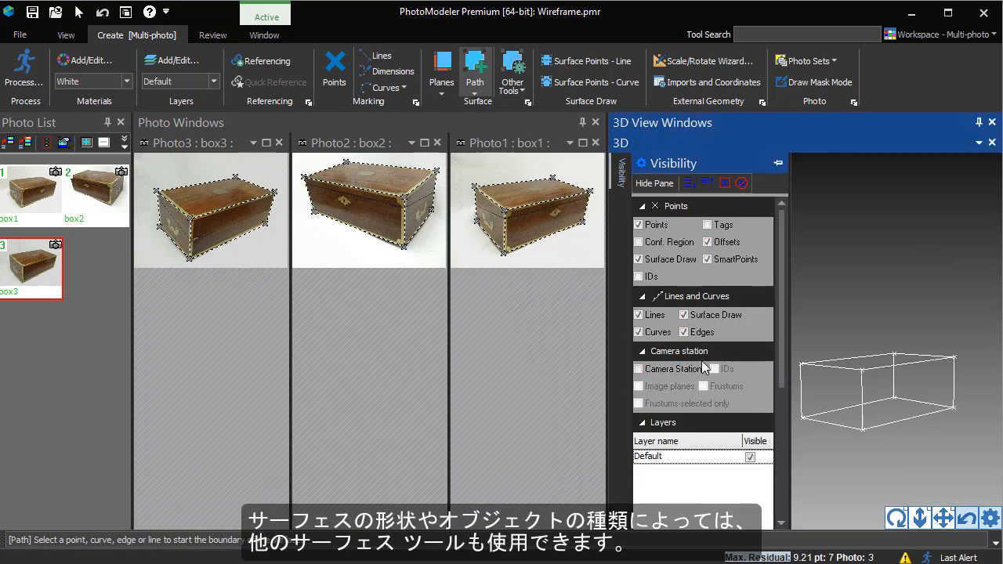
pyautogui.click(956, 514)
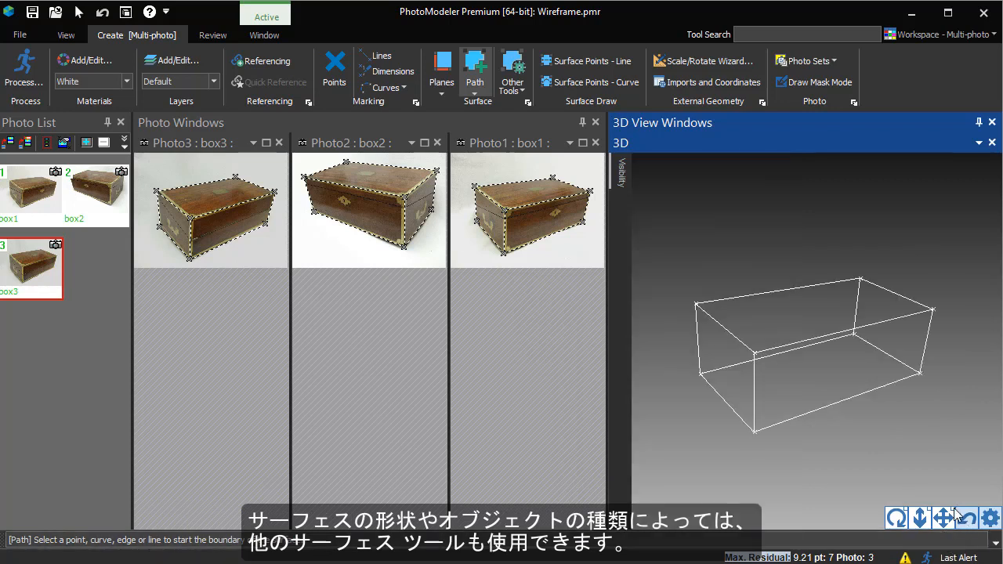
# Create a path surface on the box's top face from its edge lines in the 3D view
pyautogui.click(738, 337)
pyautogui.click(759, 296)
pyautogui.click(896, 296)
pyautogui.rightClick(944, 357)
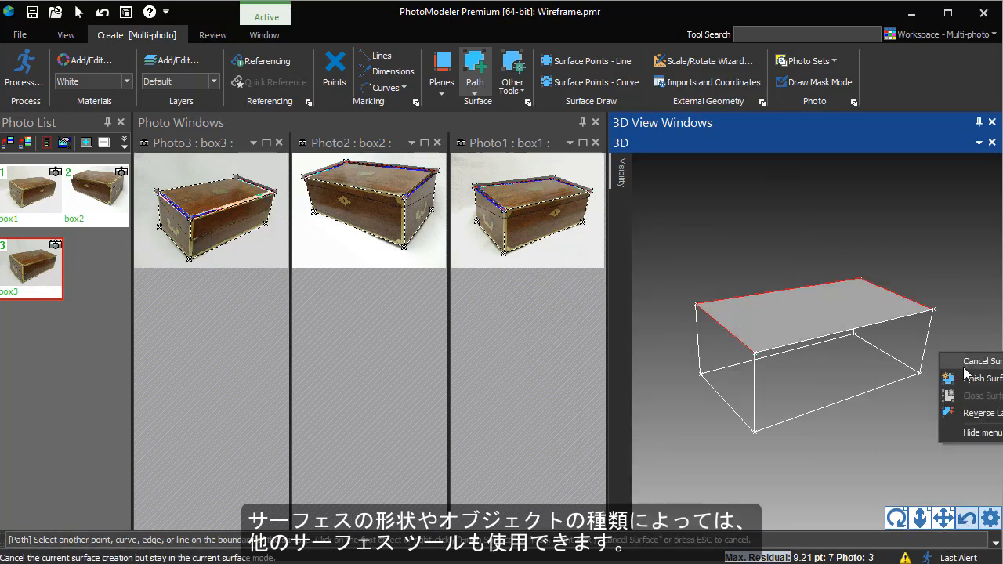
pyautogui.click(972, 378)
# Create a path surface on the box's front face from its boundary lines, choosing Line 2 where lines overlap
pyautogui.click(767, 390)
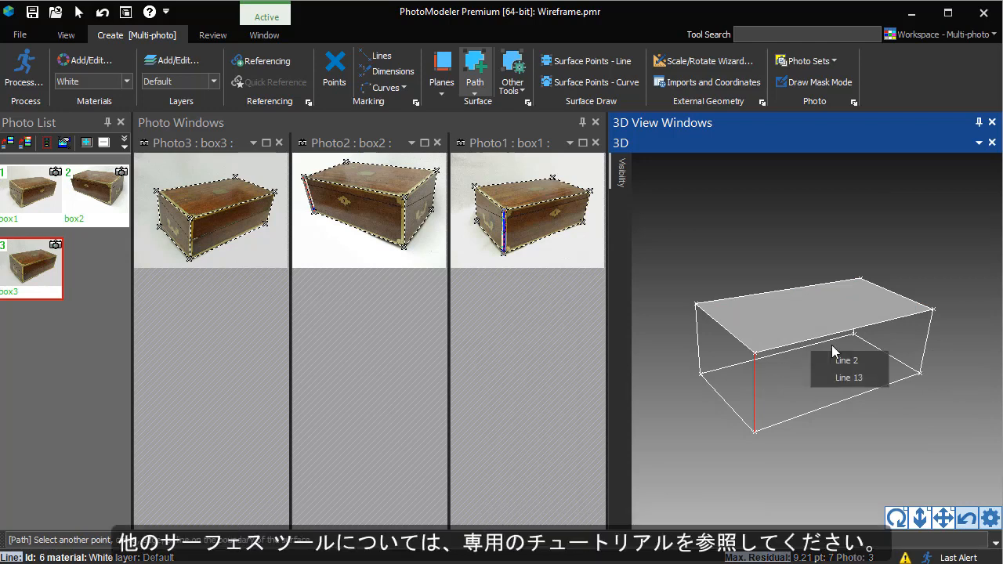
pyautogui.click(859, 360)
pyautogui.rightClick(936, 362)
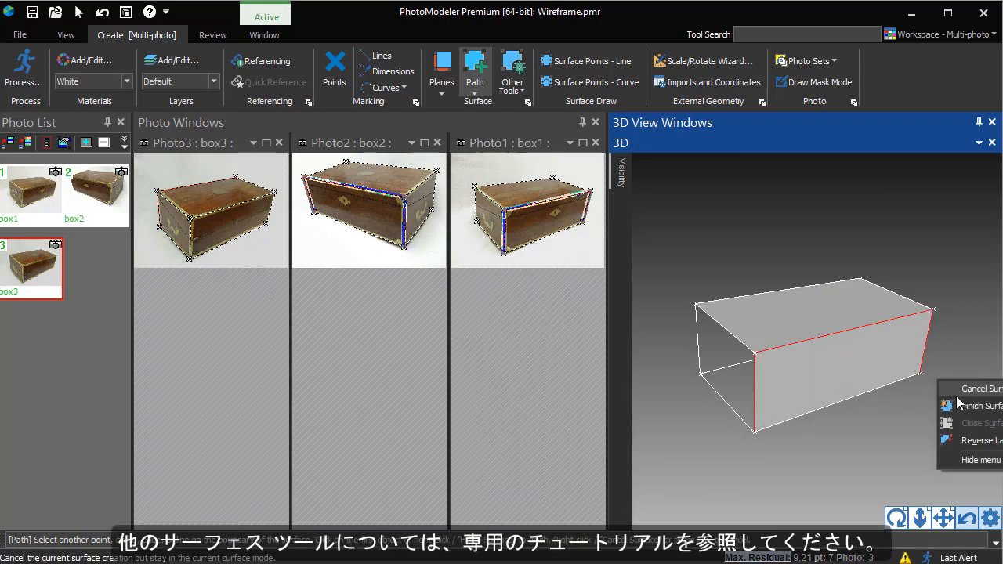
pyautogui.click(958, 404)
# Create a path surface on the handle end of the box visible in Photo1, using its boundary lines there
pyautogui.click(478, 215)
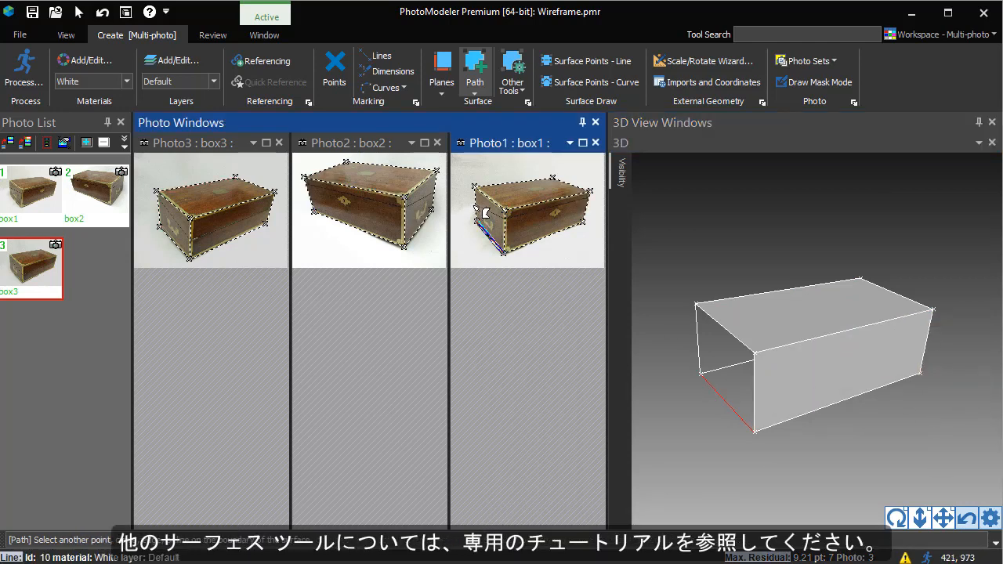
pyautogui.rightClick(487, 208)
pyautogui.click(536, 234)
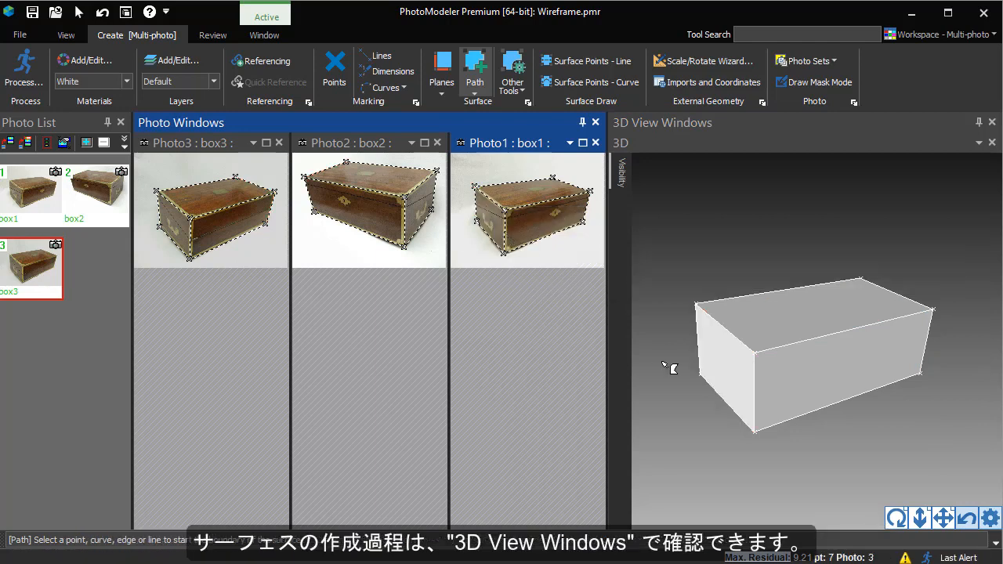
# Create a path surface on the box's back face by selecting its boundary lines in Photo3
pyautogui.click(194, 235)
pyautogui.click(235, 204)
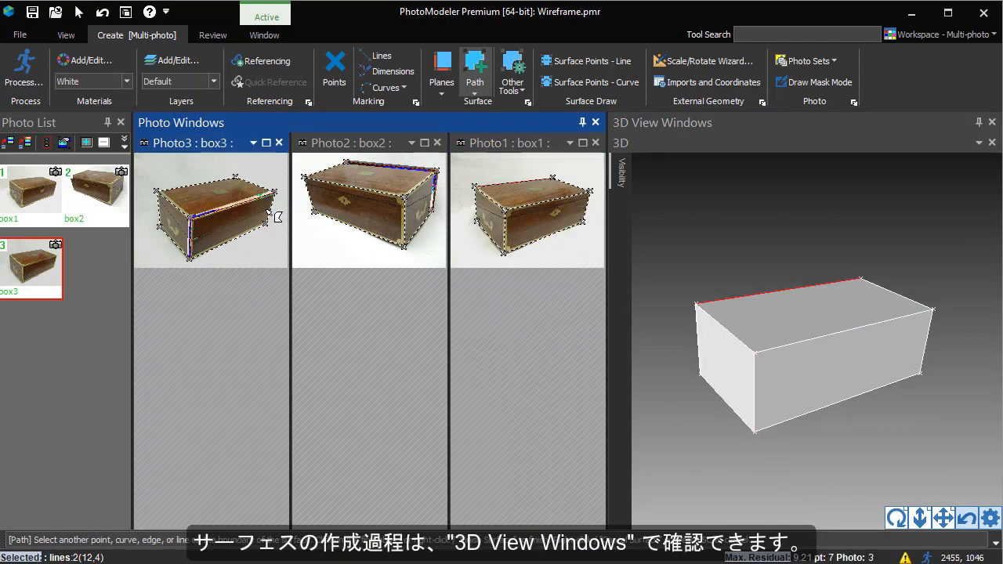
pyautogui.rightClick(271, 241)
pyautogui.click(283, 266)
# Create a path surface on the open handle end of the box shown in Photo2, using its edge lines in the 3D view
pyautogui.click(896, 519)
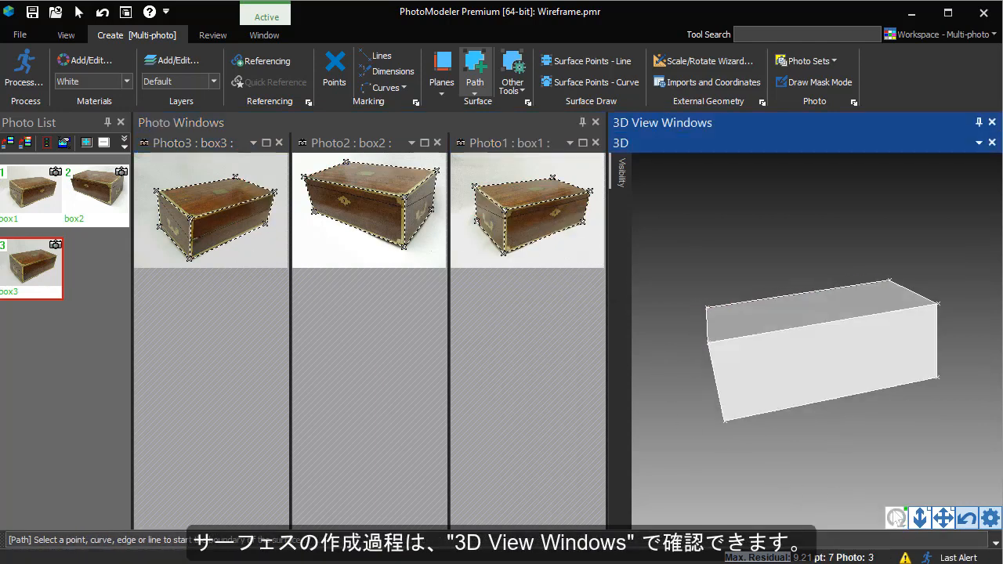
pyautogui.click(812, 414)
pyautogui.click(914, 330)
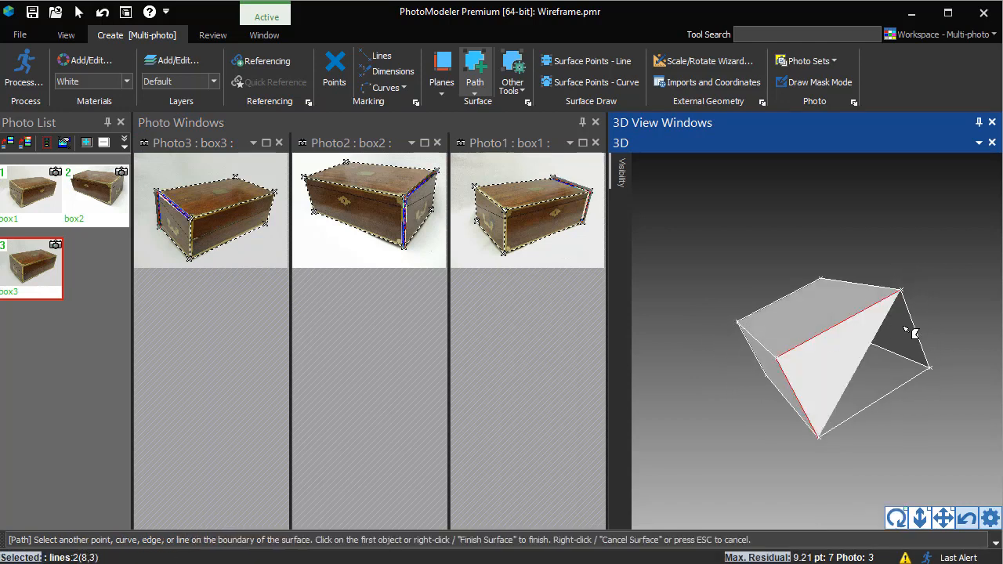
pyautogui.rightClick(952, 397)
pyautogui.click(969, 426)
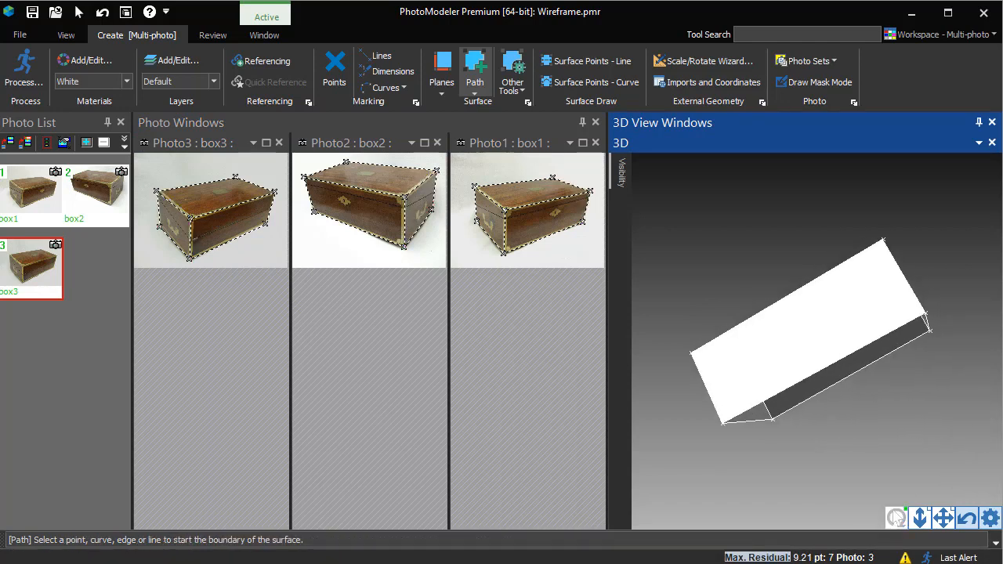
# Create a path surface on the box's underside from its edge lines in the 3D view and exit the Path tool
pyautogui.click(753, 420)
pyautogui.click(811, 396)
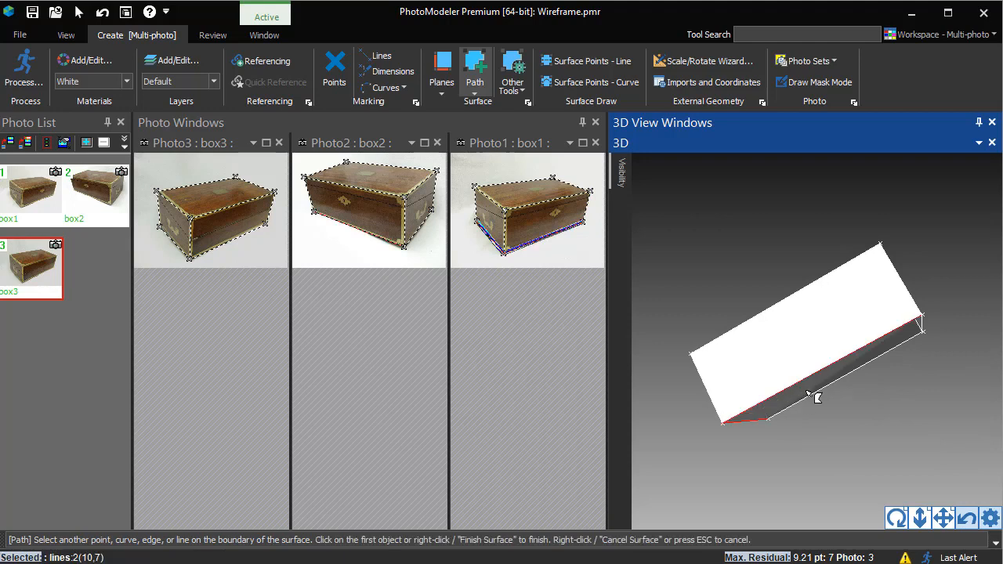
pyautogui.rightClick(845, 413)
pyautogui.click(870, 441)
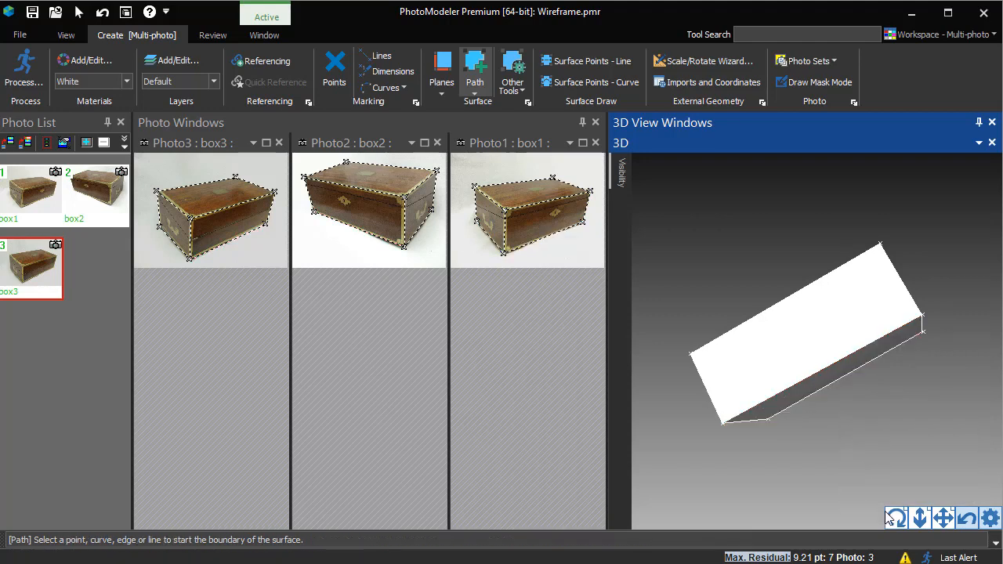
pyautogui.moveTo(888, 519); pyautogui.dragTo(929, 539)
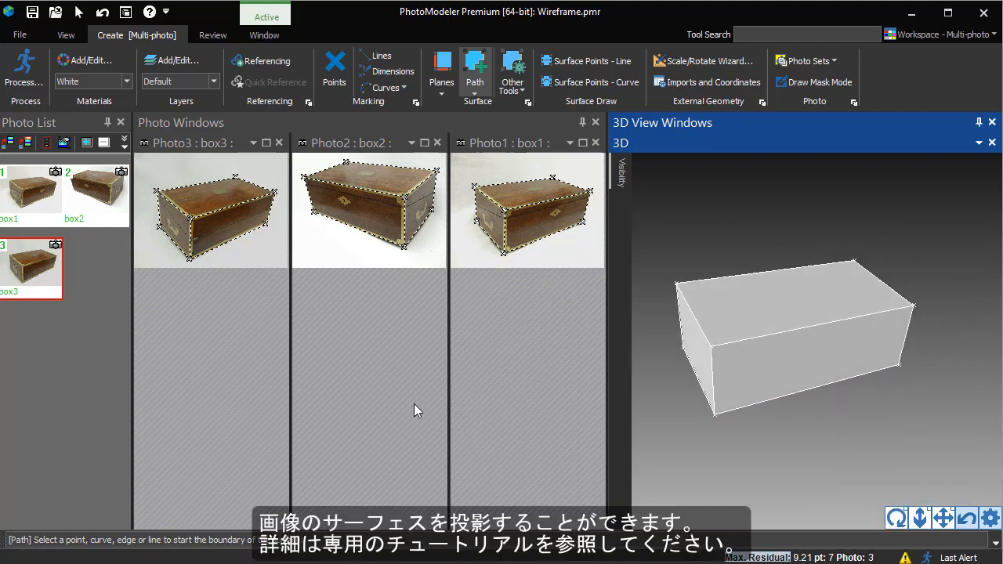
pyautogui.click(79, 12)
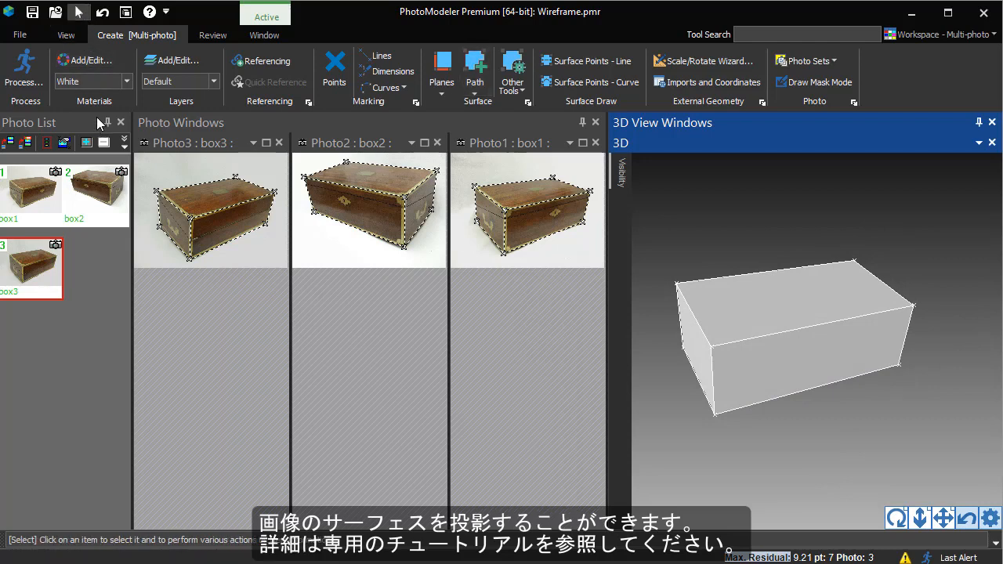
# Show the 3D surfaces over the photos and select the box's top surface in the 3D view
pyautogui.click(66, 36)
pyautogui.click(123, 61)
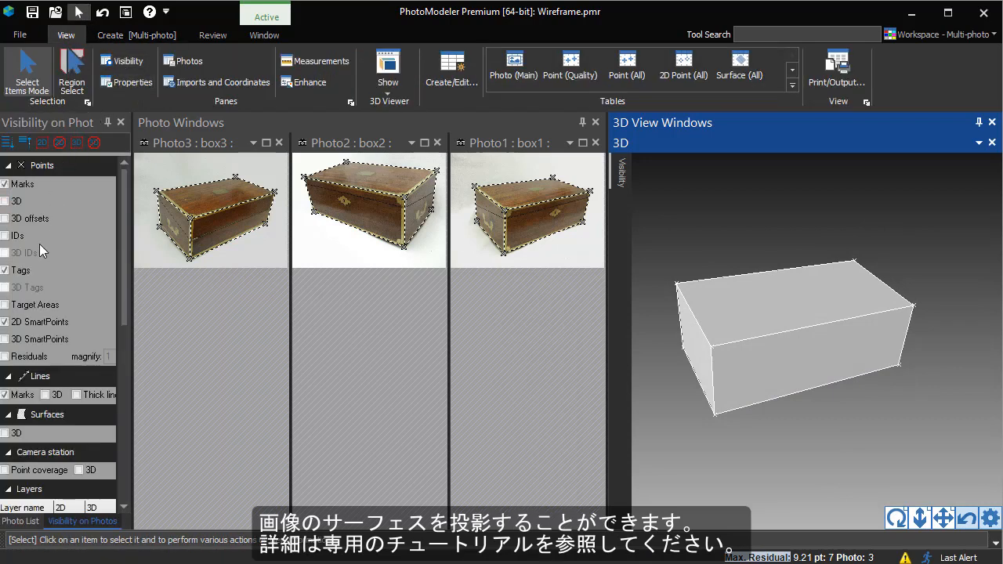
pyautogui.click(4, 435)
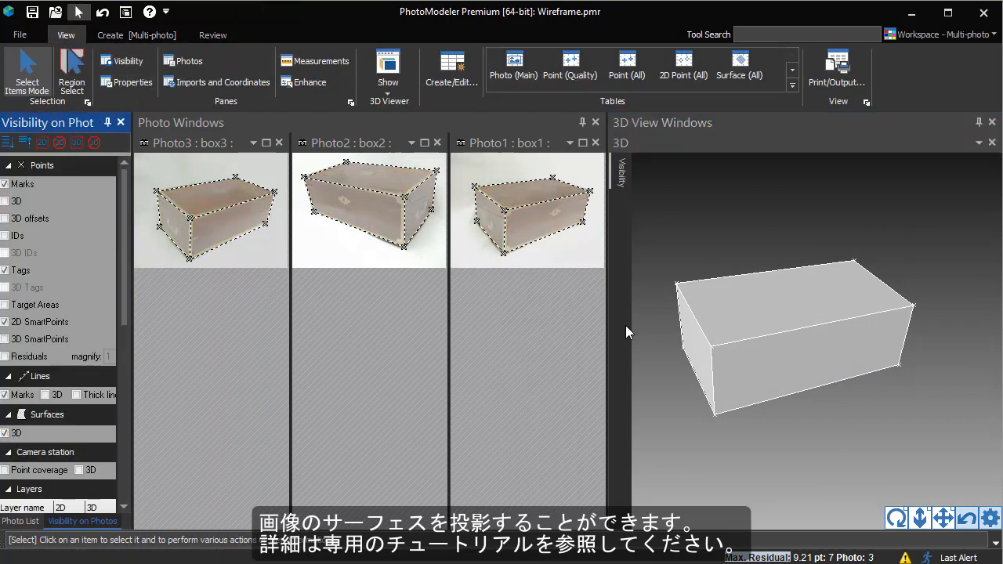
pyautogui.click(753, 293)
pyautogui.click(784, 311)
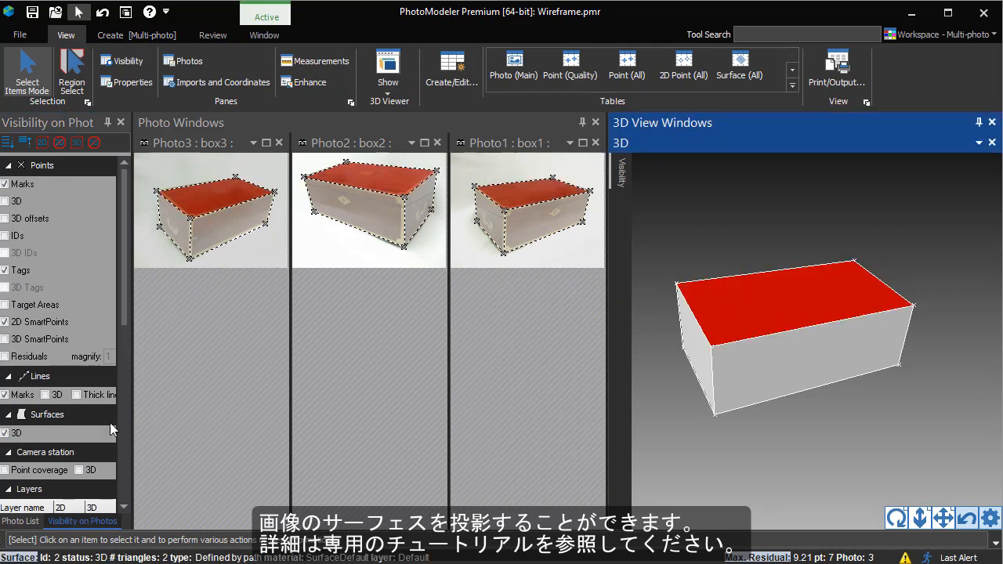
# Turn off the display of 3D surfaces on the photos
pyautogui.click(4, 435)
pyautogui.click(4, 434)
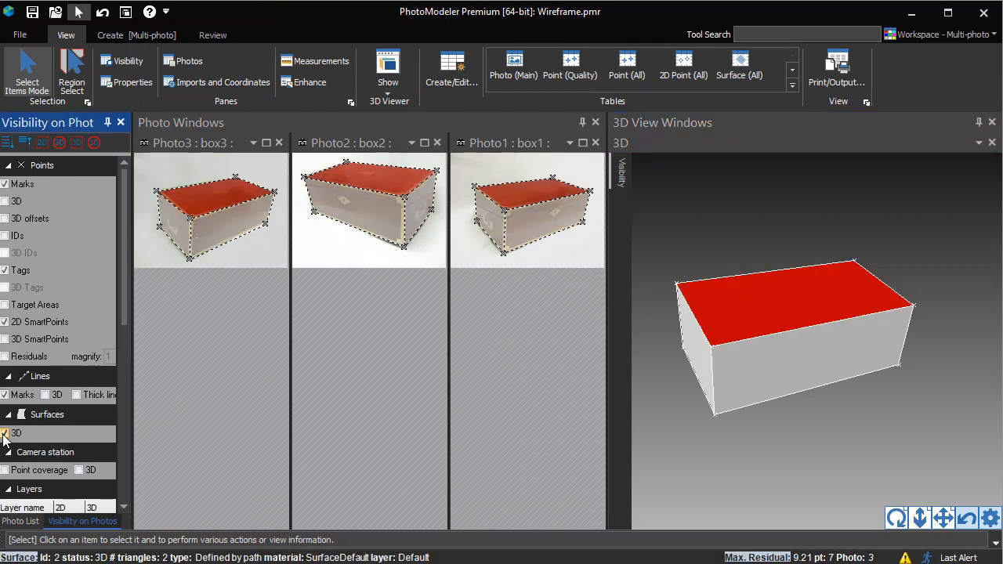
pyautogui.click(4, 434)
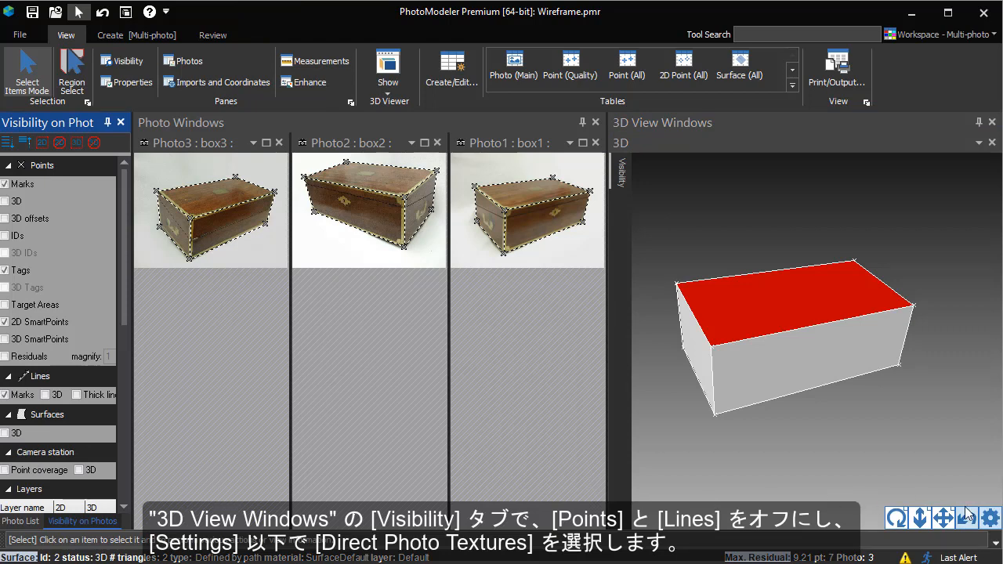
# Hide points and lines in the 3D view and set the surface display style to Direct Photo Textures
pyautogui.click(625, 181)
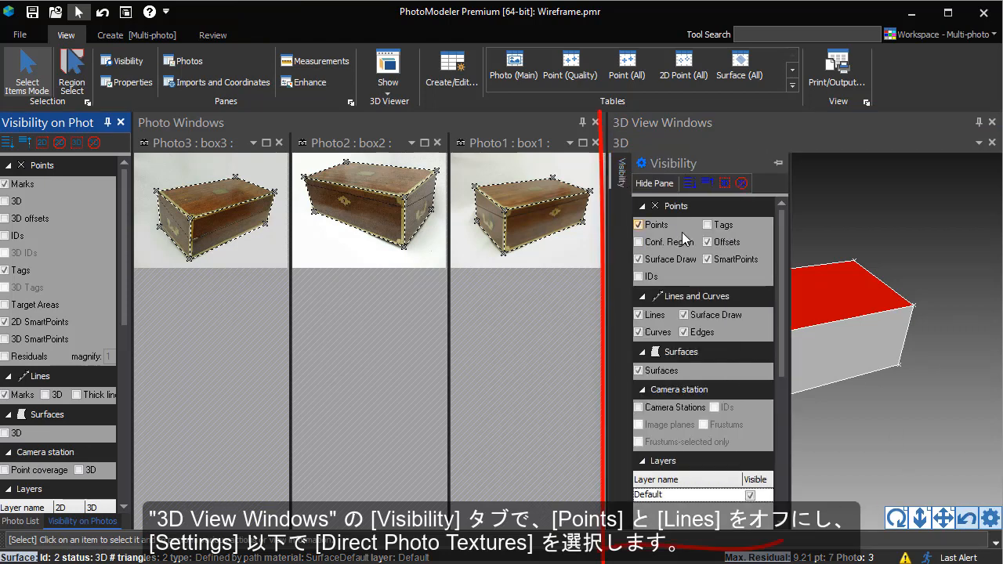
pyautogui.click(639, 316)
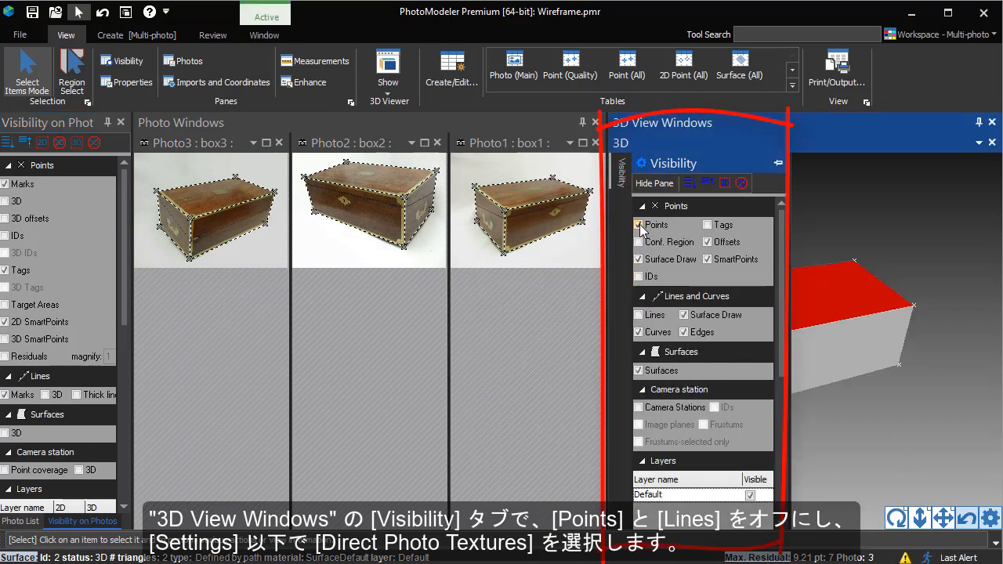
pyautogui.click(639, 224)
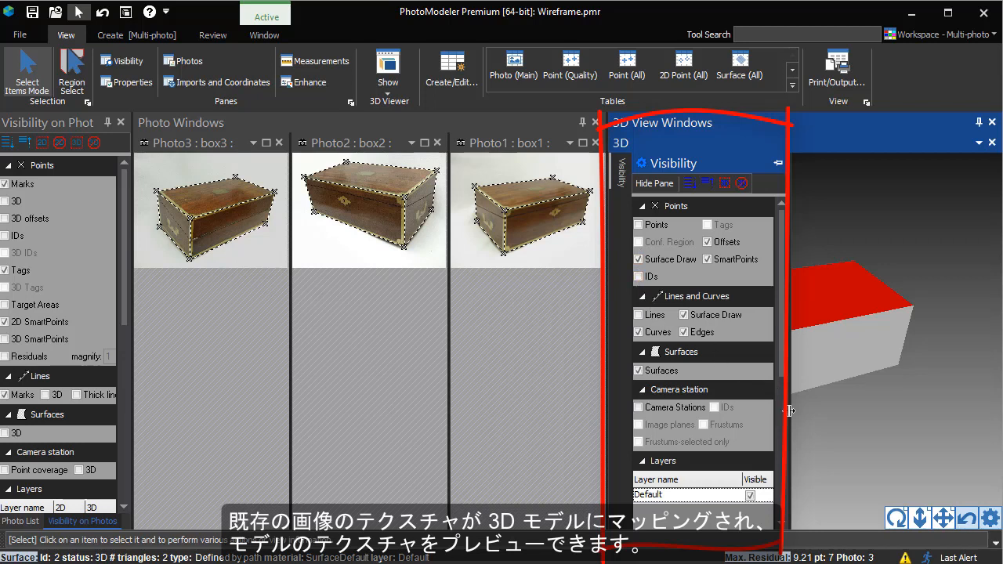
pyautogui.scroll(-5, 786, 419)
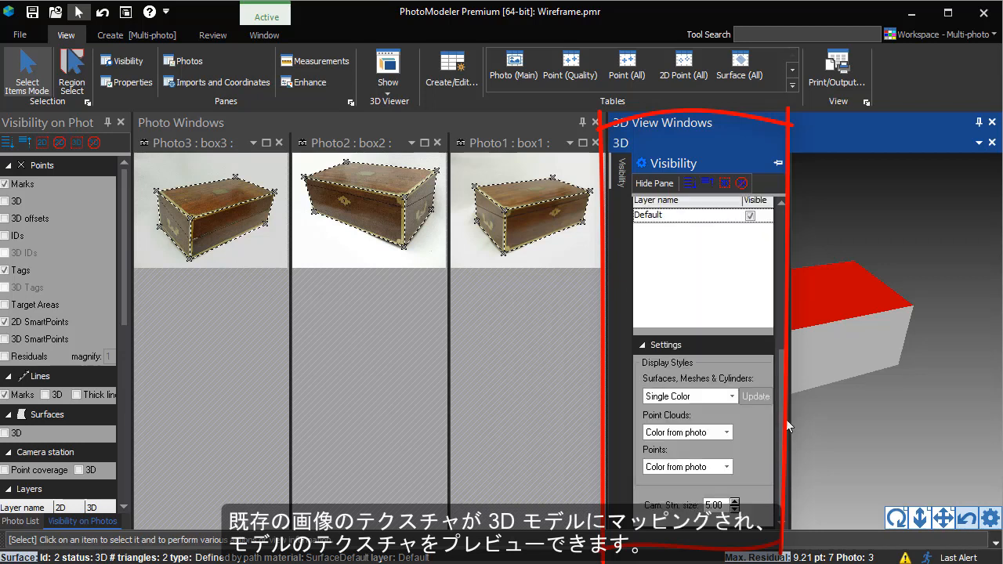
pyautogui.click(731, 397)
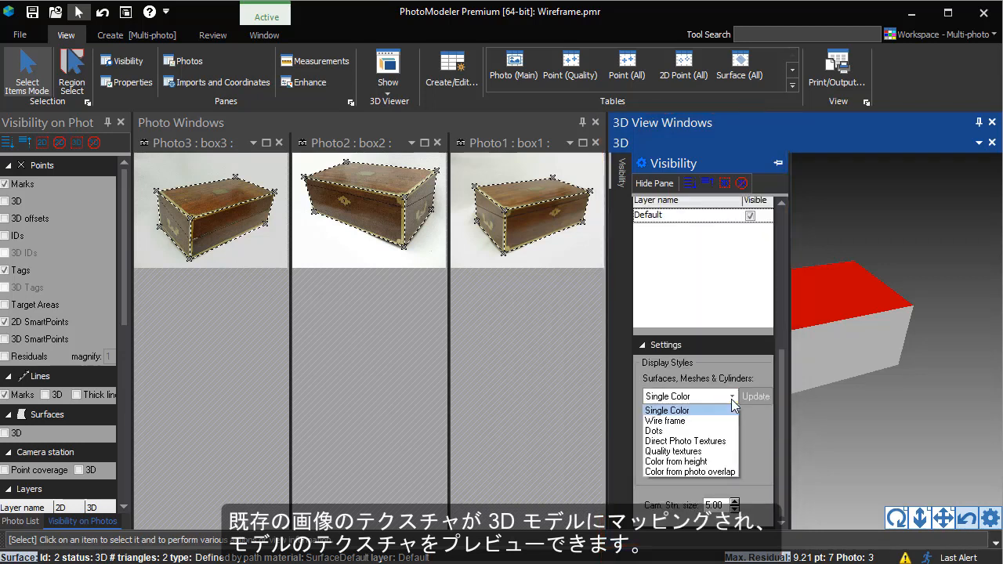
pyautogui.click(721, 441)
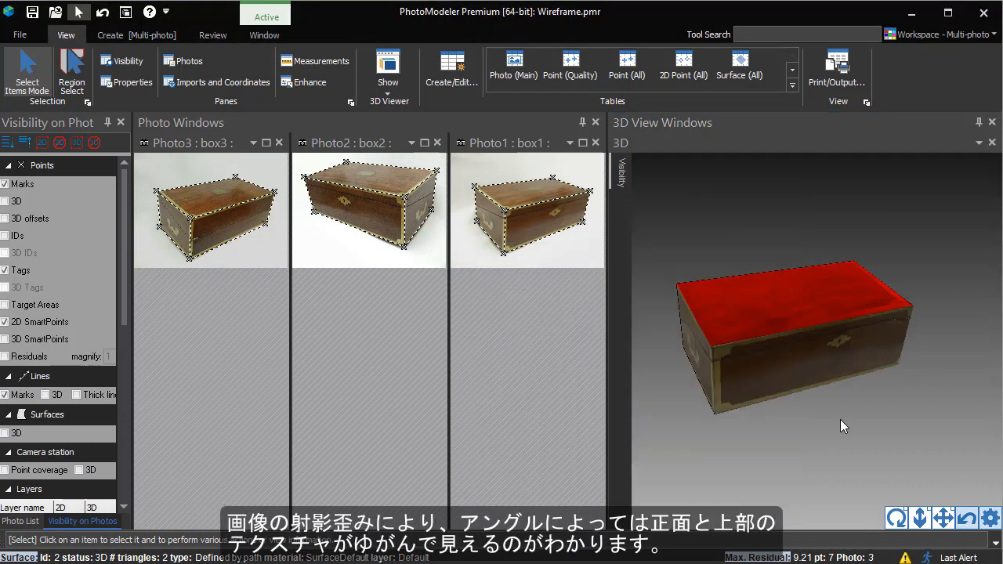
# Deselect the top surface and inspect the textures on the box's front and top from different angles
pyautogui.click(840, 420)
pyautogui.moveTo(898, 515); pyautogui.dragTo(854, 478)
pyautogui.moveTo(831, 368); pyautogui.dragTo(698, 361)
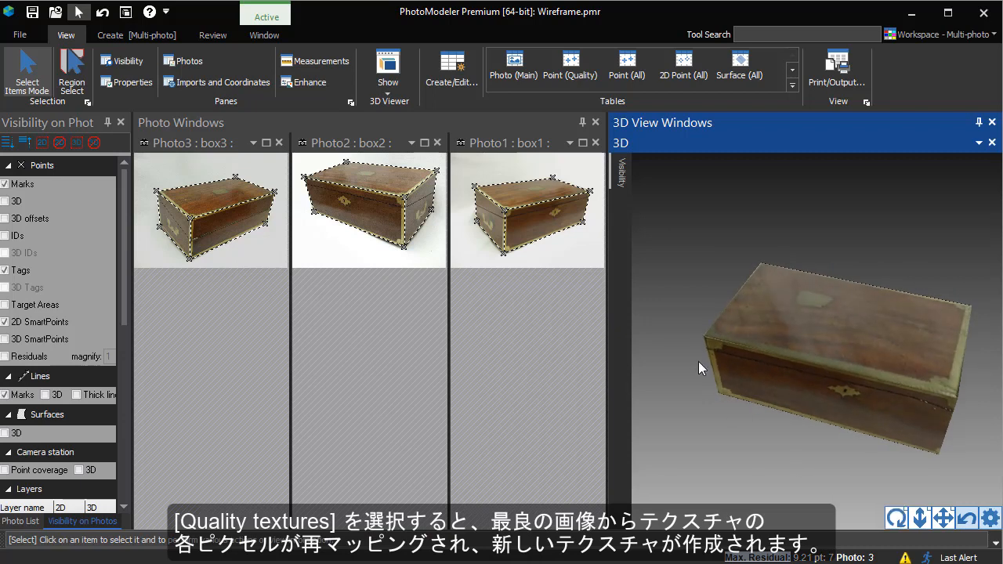
# Set the surface display style to Quality textures in the 3D view and inspect the remapped box
pyautogui.click(626, 174)
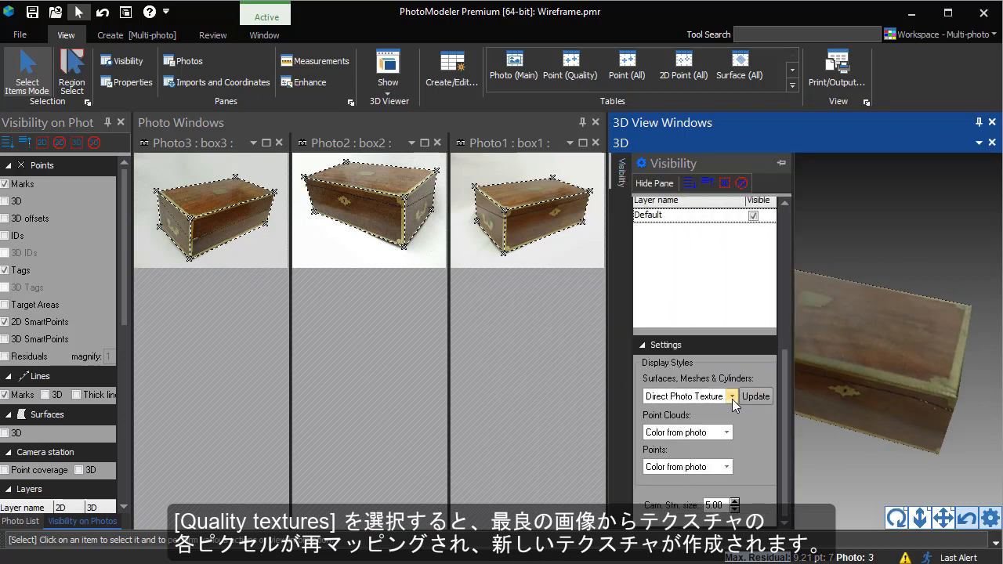
pyautogui.click(731, 396)
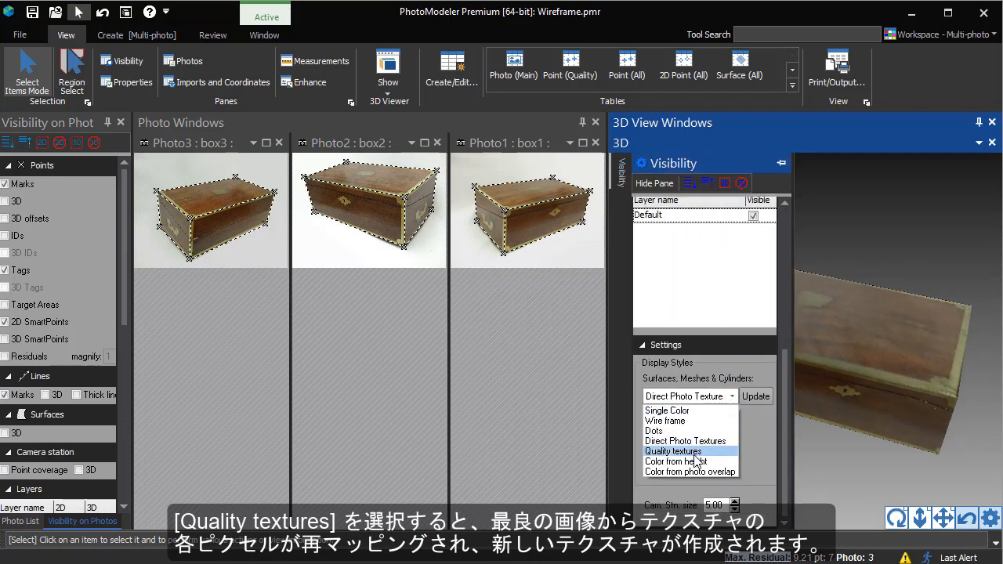
pyautogui.click(694, 453)
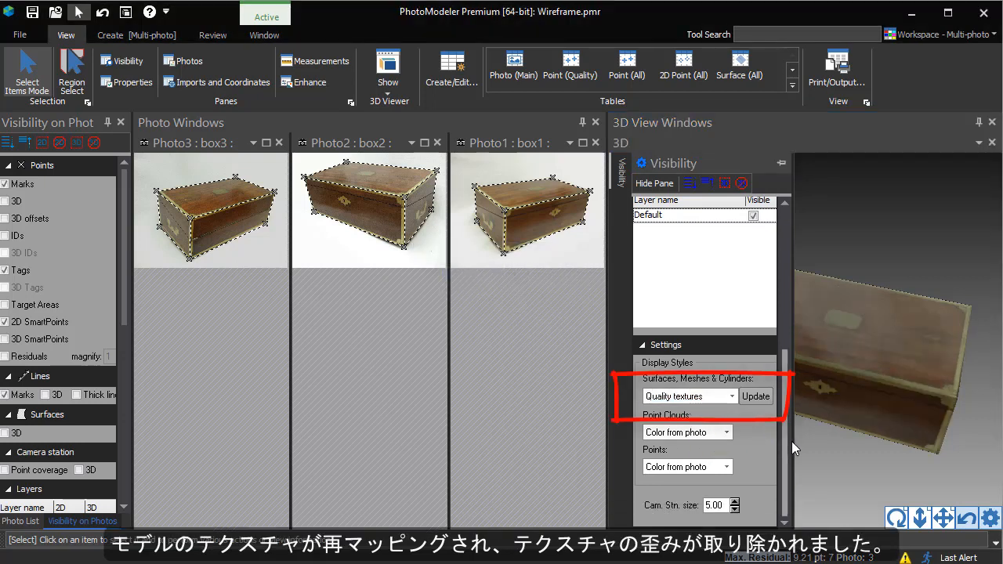
pyautogui.moveTo(896, 515); pyautogui.dragTo(786, 327)
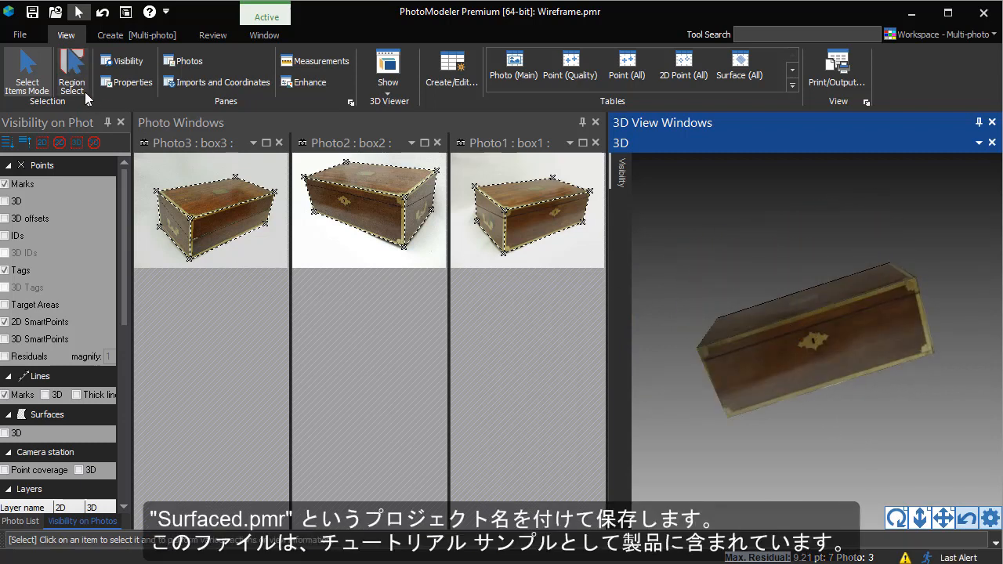
# Save the project under the new name Surfaced in the Box folder
pyautogui.click(20, 34)
pyautogui.click(35, 115)
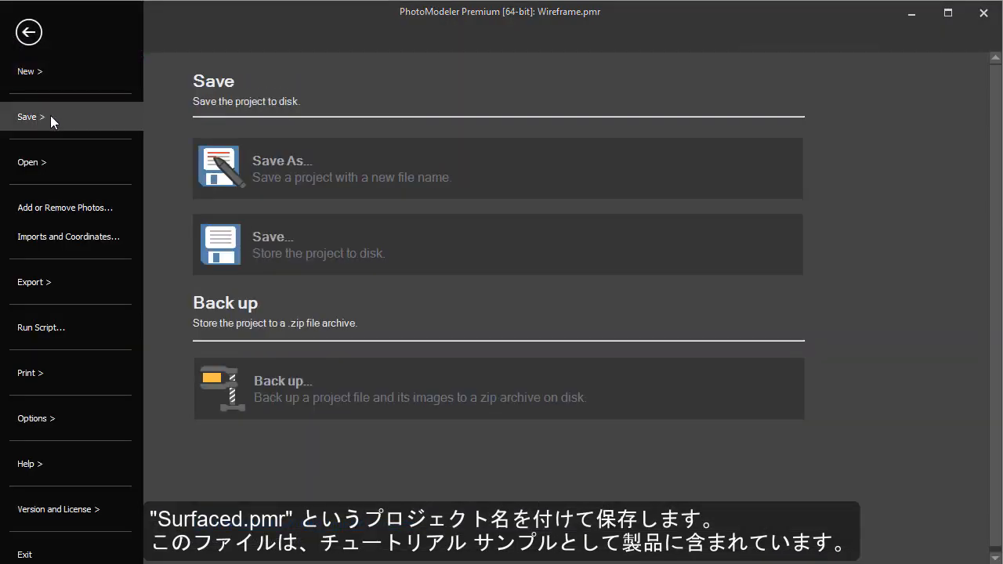
pyautogui.click(326, 194)
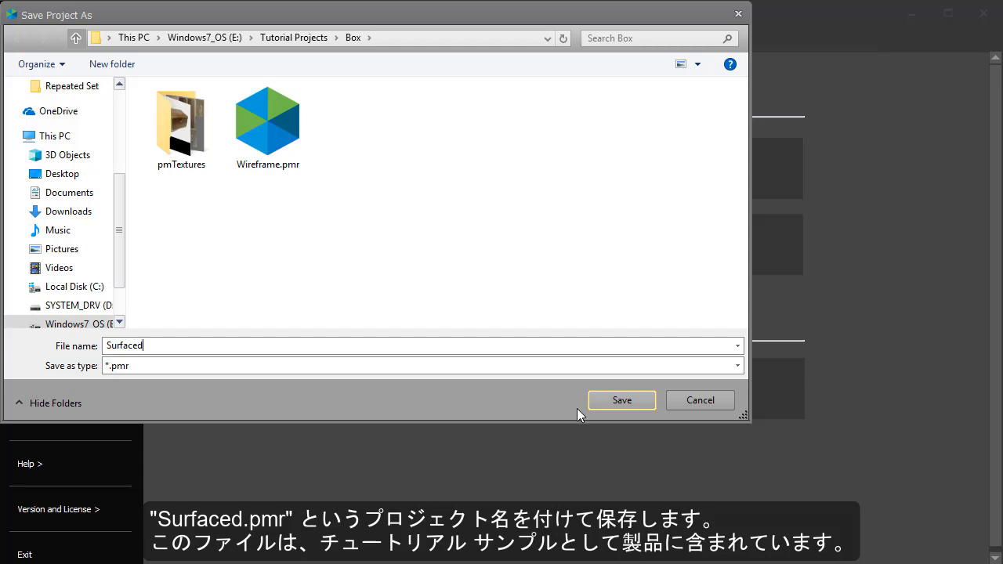
pyautogui.click(609, 401)
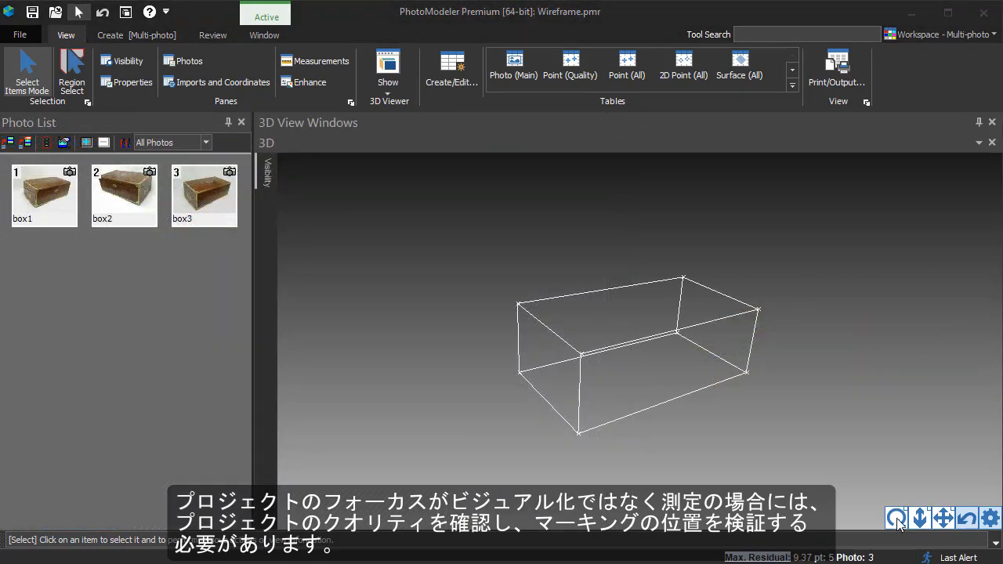
# Locate the point with the largest residual in Photo3 and move its mark onto the box's lower corner at the handle end
pyautogui.moveTo(897, 524); pyautogui.dragTo(899, 524)
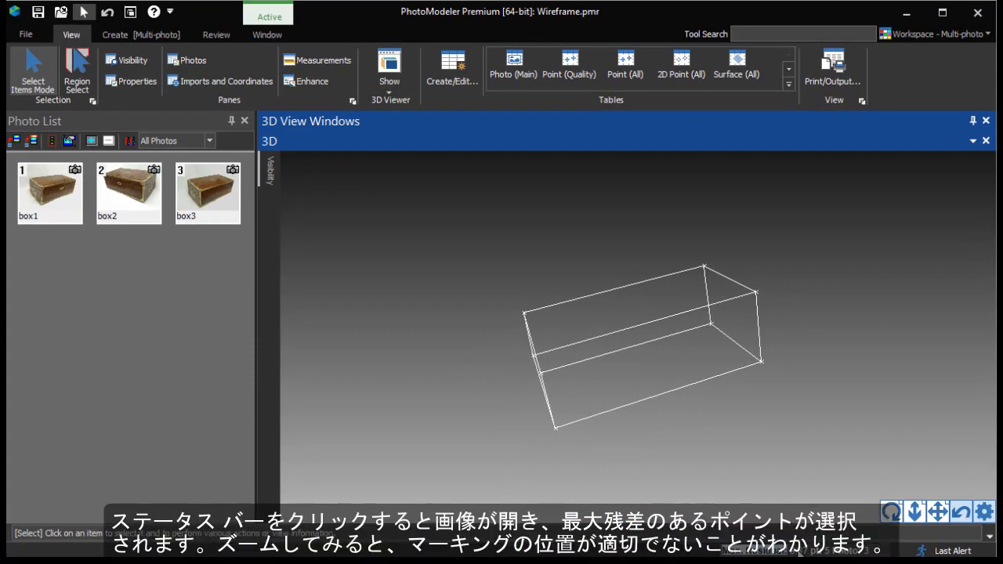
pyautogui.click(797, 551)
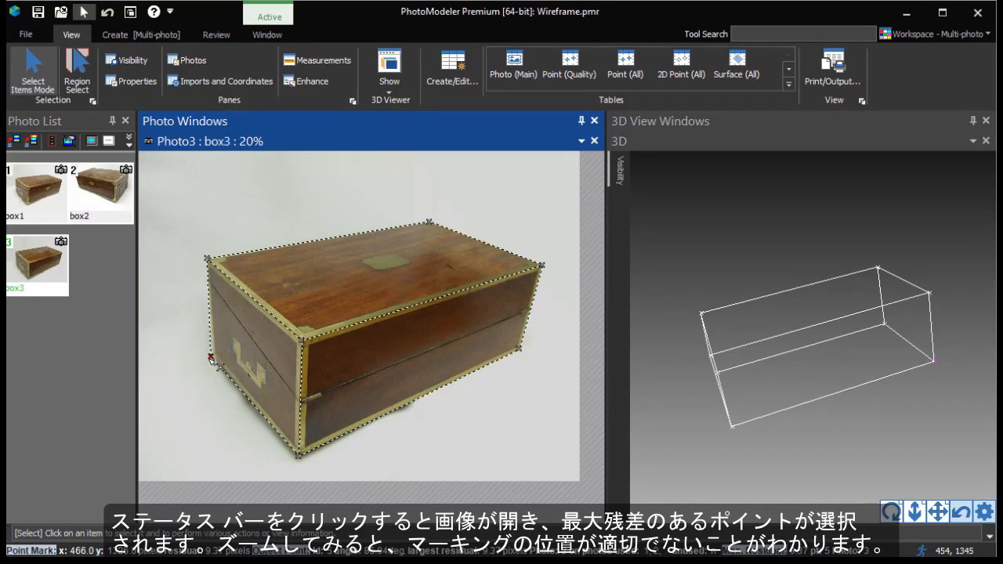
pyautogui.scroll(3, 218, 365)
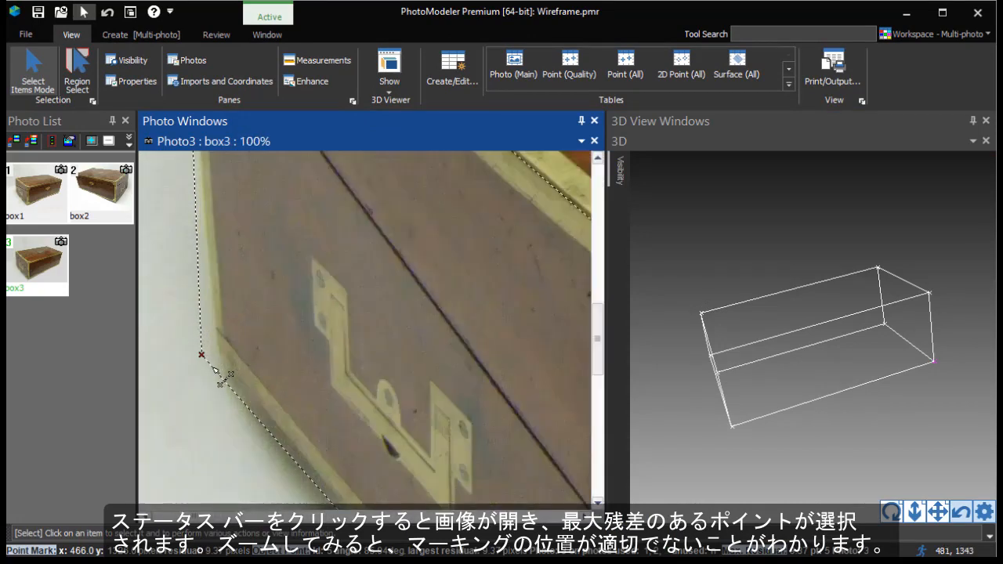
pyautogui.scroll(1, 218, 365)
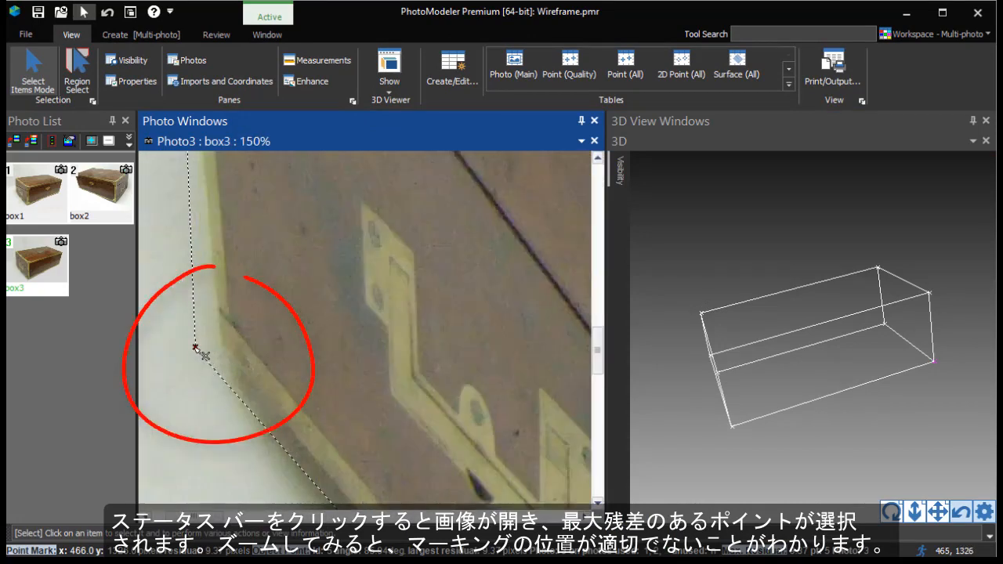
pyautogui.moveTo(206, 355); pyautogui.dragTo(230, 357)
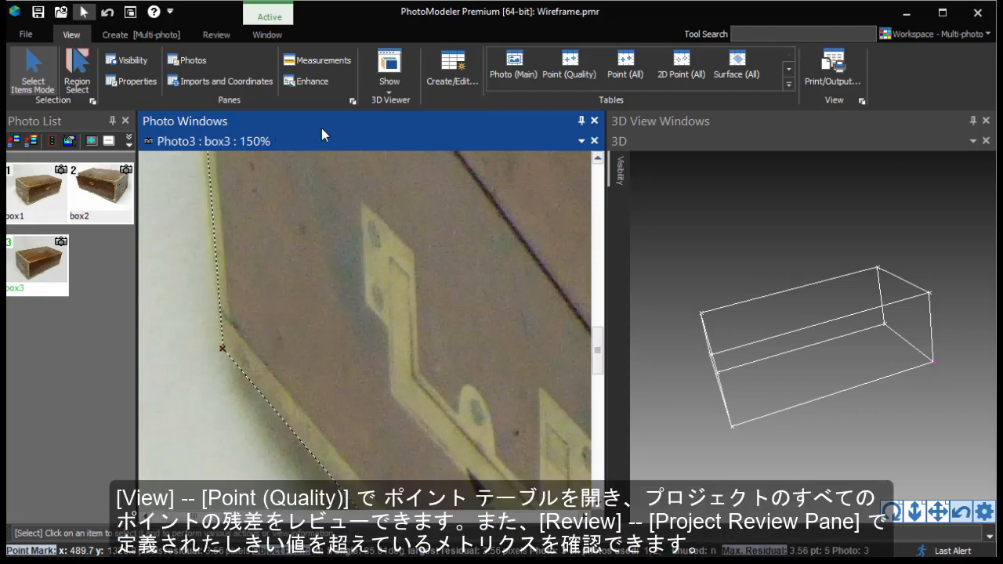
# Show the Point (Quality) table and the Project Review Pane to review the points' residuals and project metrics
pyautogui.click(579, 73)
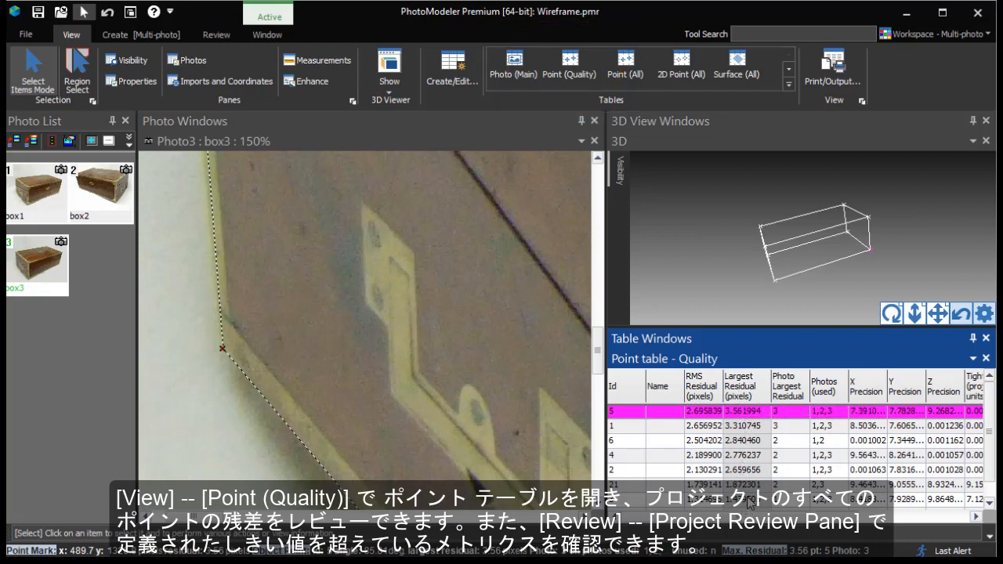
pyautogui.click(223, 39)
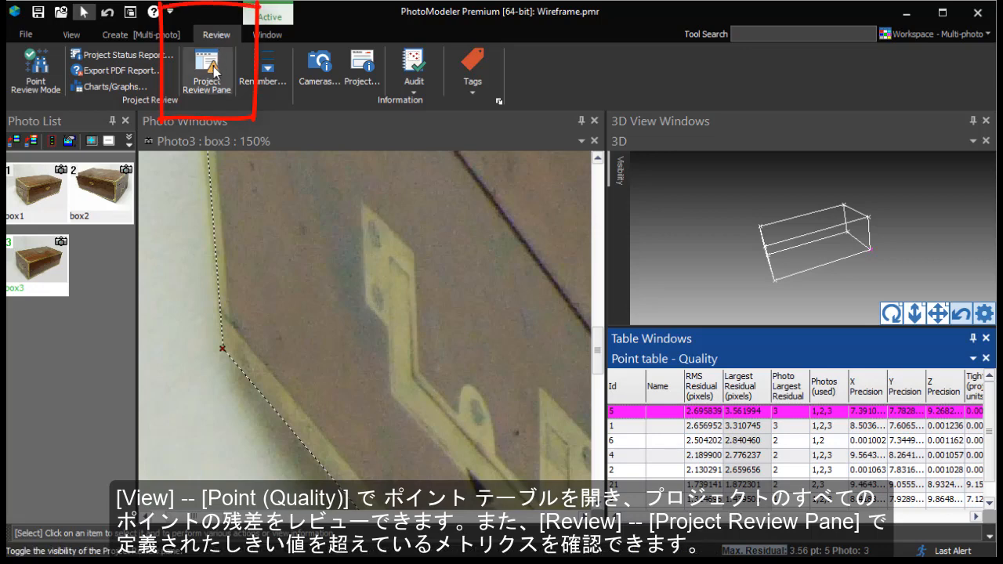
pyautogui.click(213, 72)
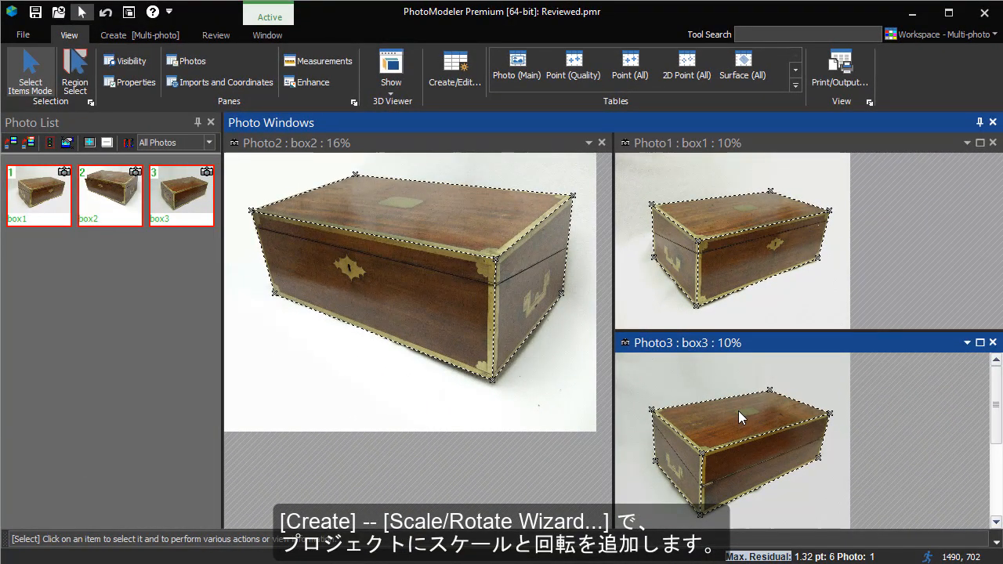
# Start the Scale/Rotate Wizard, choose inches as the project units and enter 11 inches as the known distance
pyautogui.click(123, 35)
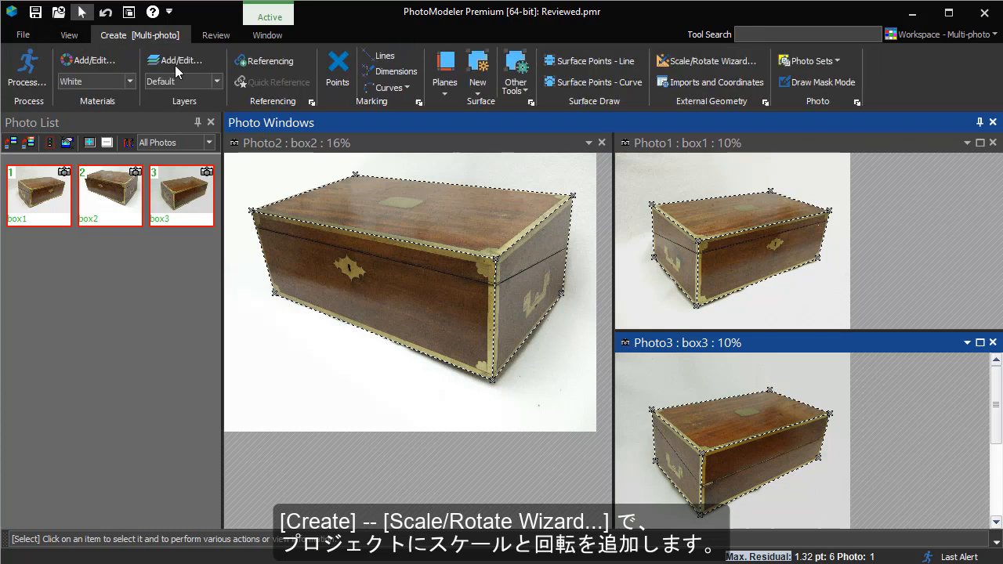
pyautogui.click(693, 62)
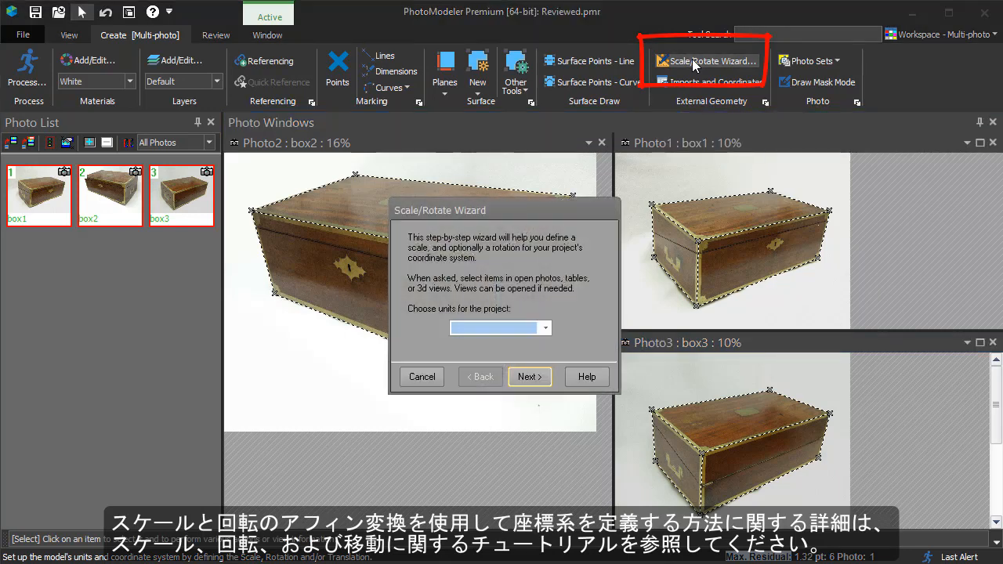
pyautogui.click(545, 329)
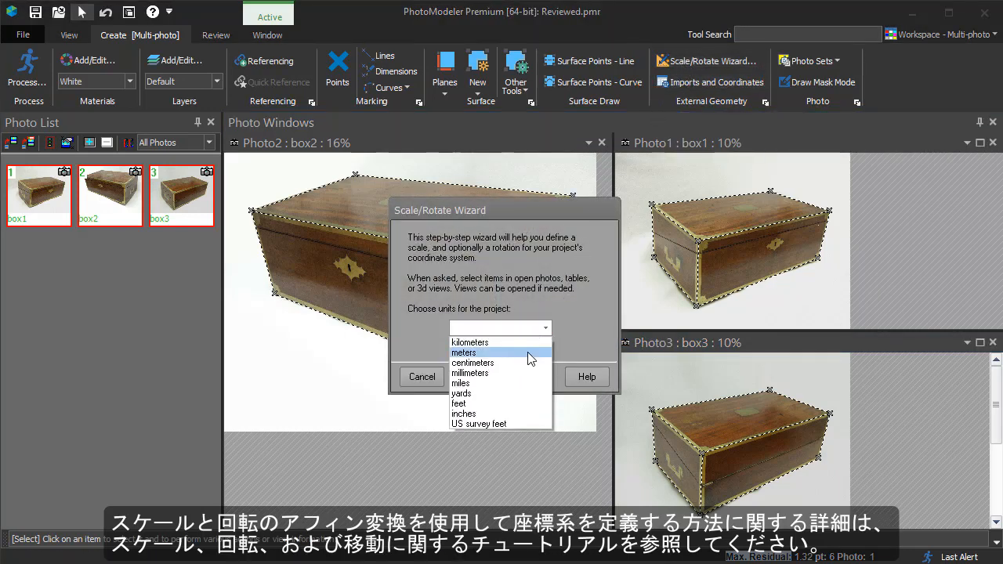
pyautogui.click(505, 414)
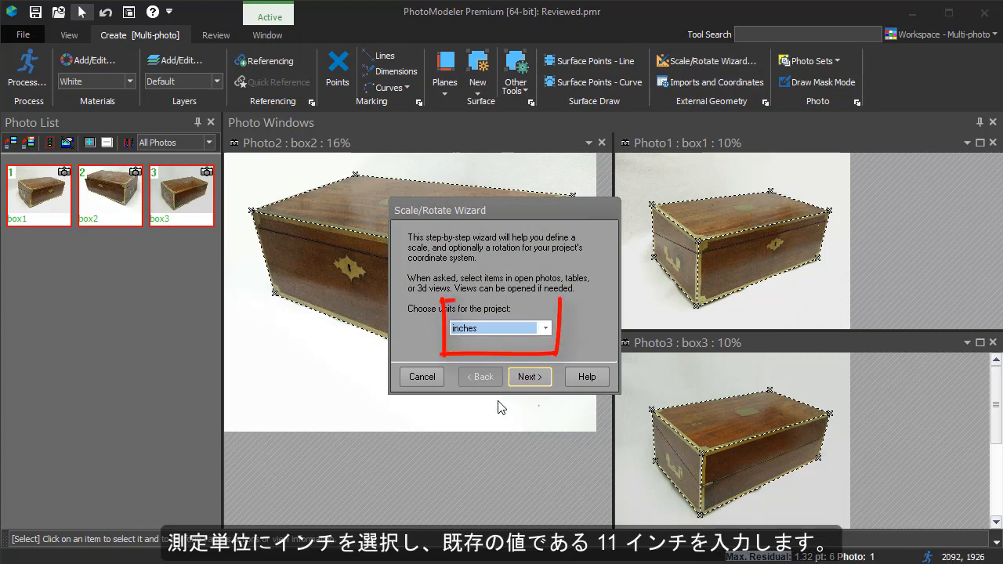
pyautogui.click(531, 377)
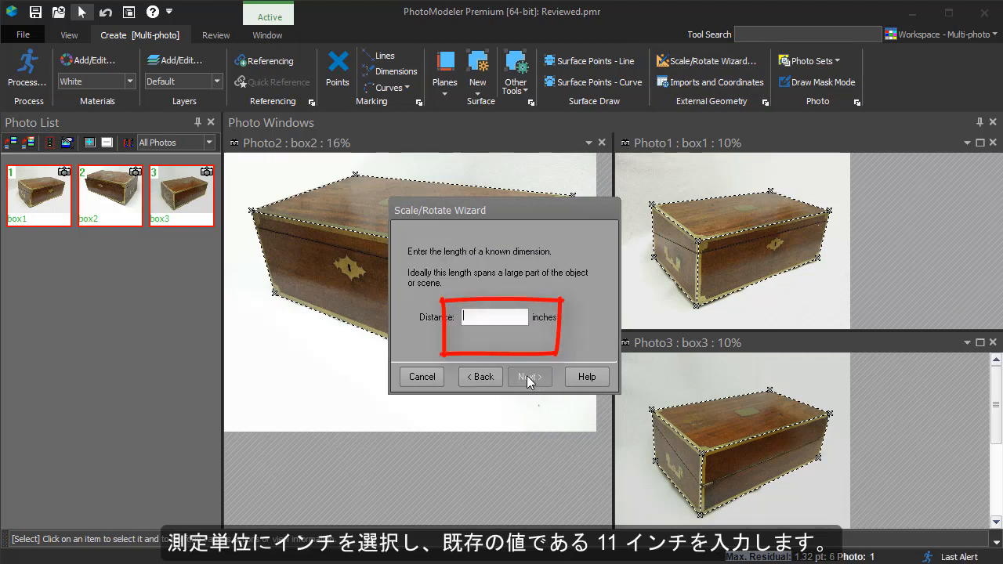
pyautogui.click(529, 377)
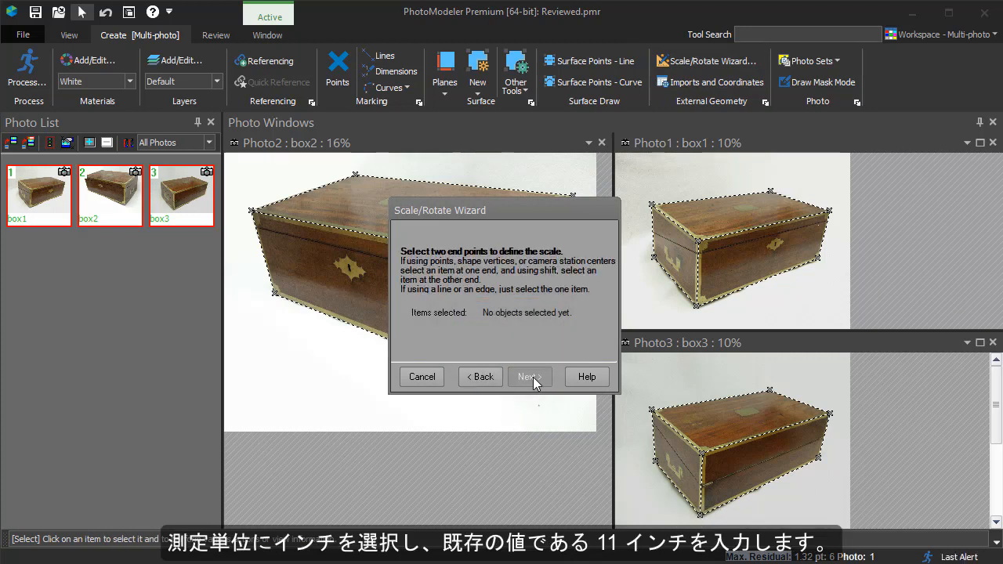
# Define the scale by the two end points of the box's long upper front edge in Photo1, and continue with a rotation
pyautogui.keyDown('shift'); pyautogui.click(700, 241); pyautogui.keyUp('shift')
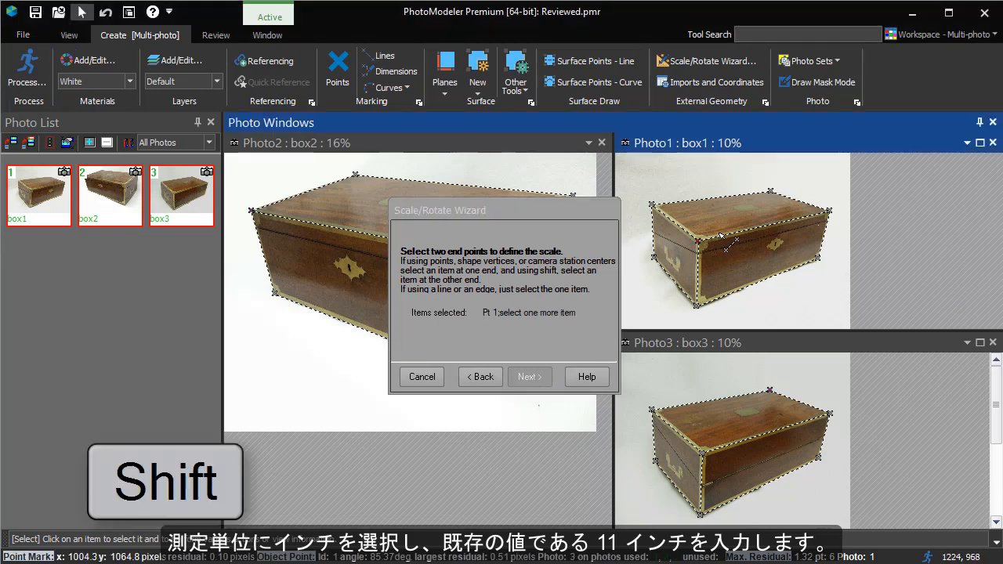
pyautogui.keyDown('shift'); pyautogui.click(829, 210); pyautogui.keyUp('shift')
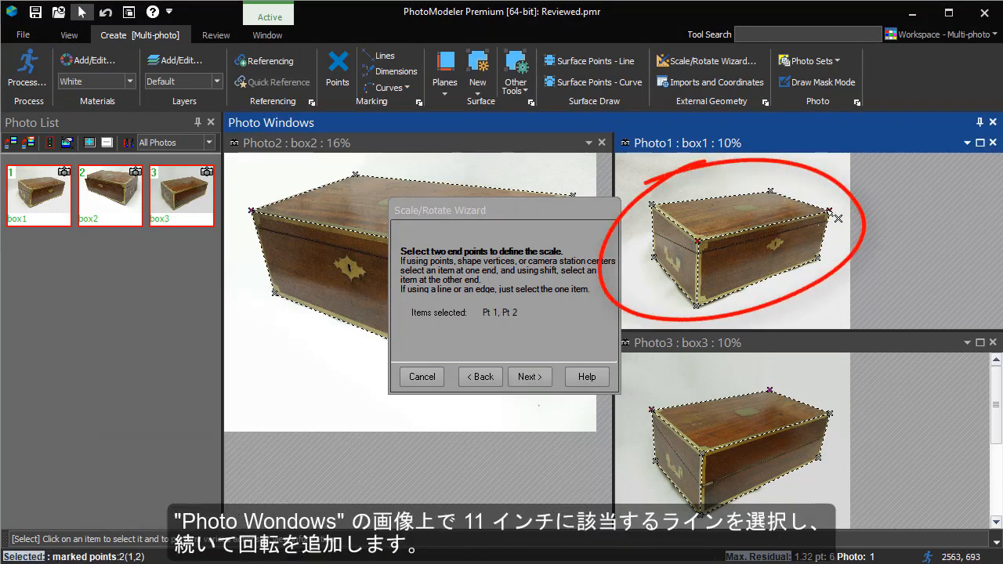
pyautogui.click(532, 376)
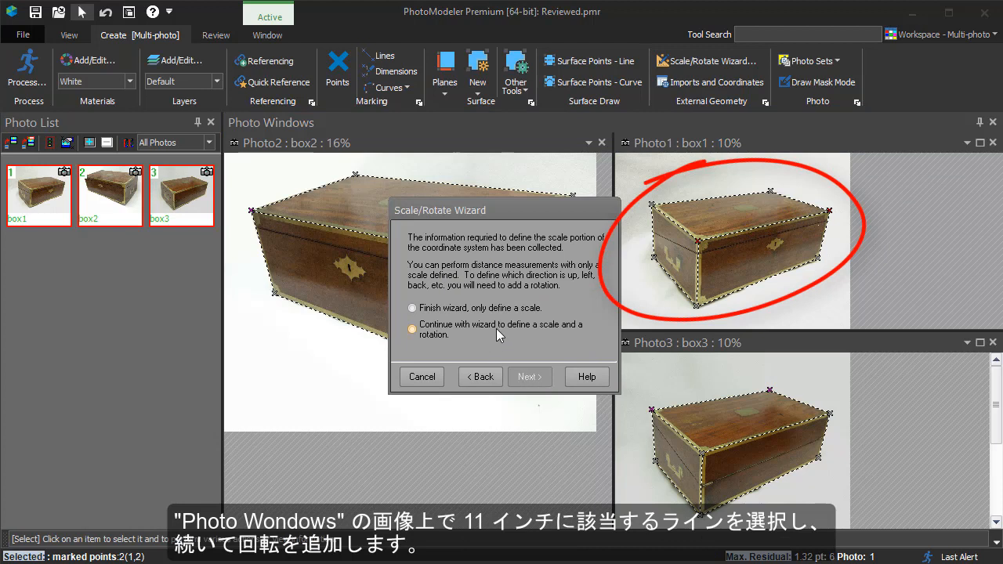
pyautogui.click(497, 329)
pyautogui.click(528, 377)
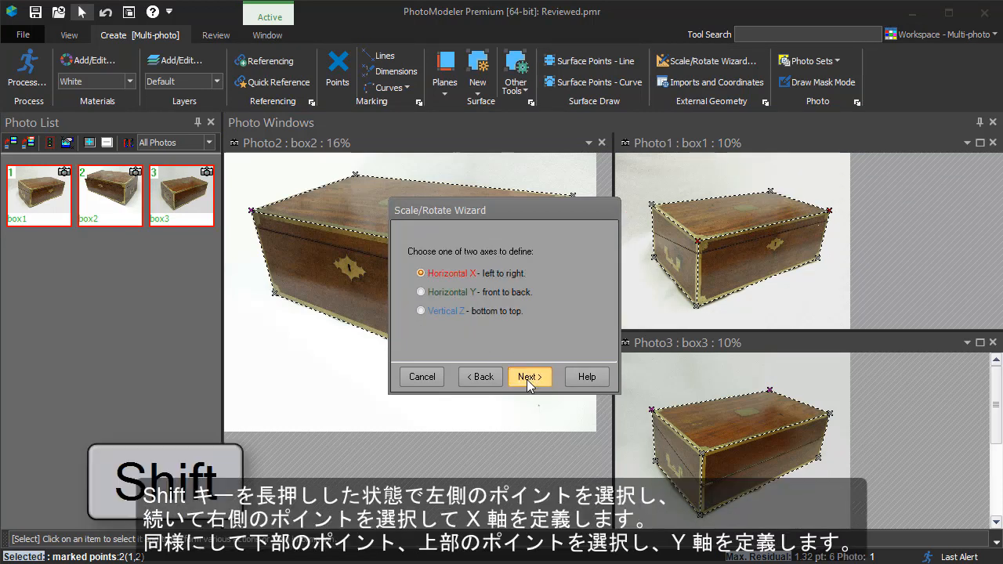
# Define the Horizontal X axis from the lower-left to the lower-right front corner of the box in Photo1
pyautogui.click(527, 377)
pyautogui.click(699, 307)
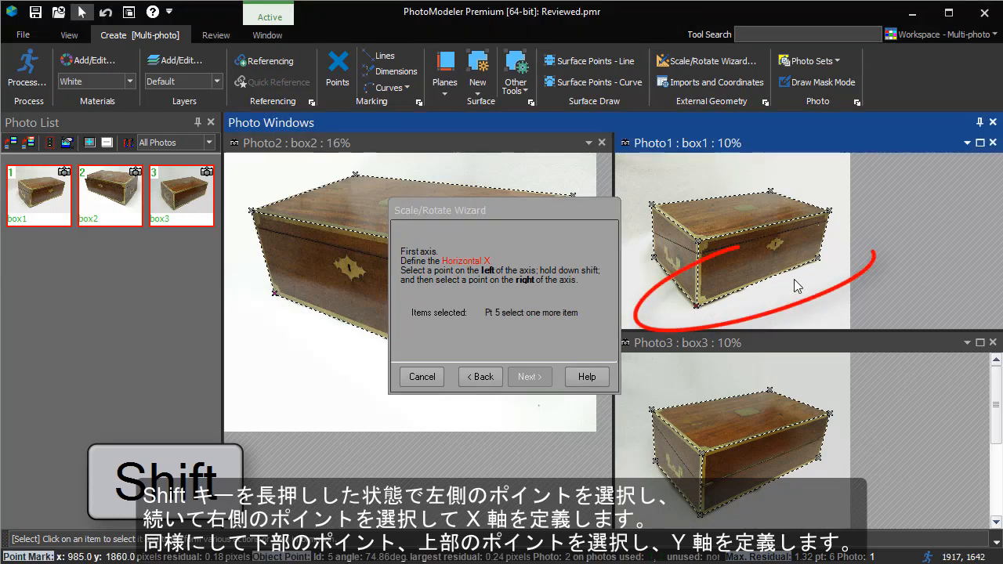
pyautogui.keyDown('shift'); pyautogui.click(817, 257); pyautogui.keyUp('shift')
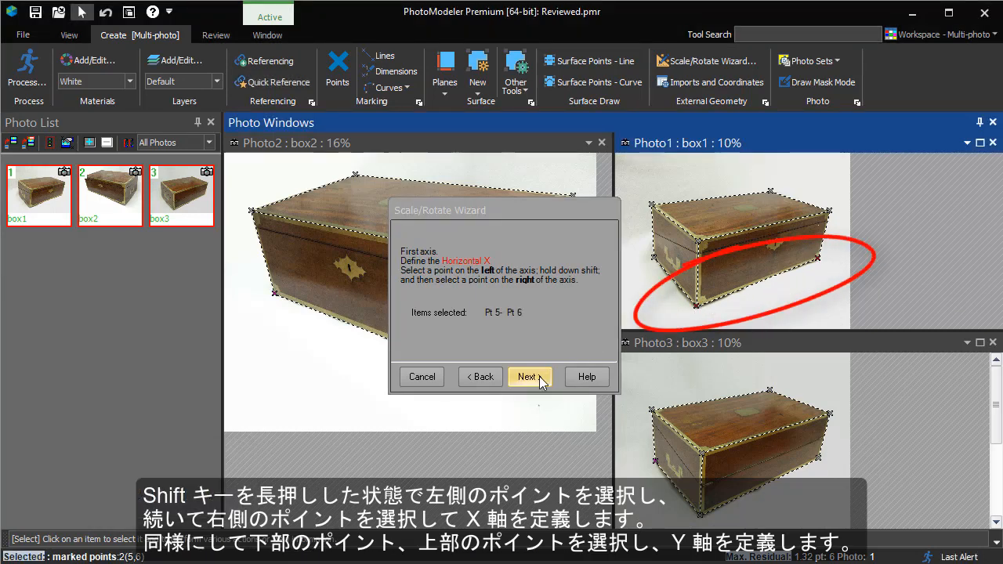
pyautogui.click(538, 377)
# Define the Vertical Z axis from the box's lower-left front corner to the corner above it in Photo1, and finish the wizard
pyautogui.click(485, 311)
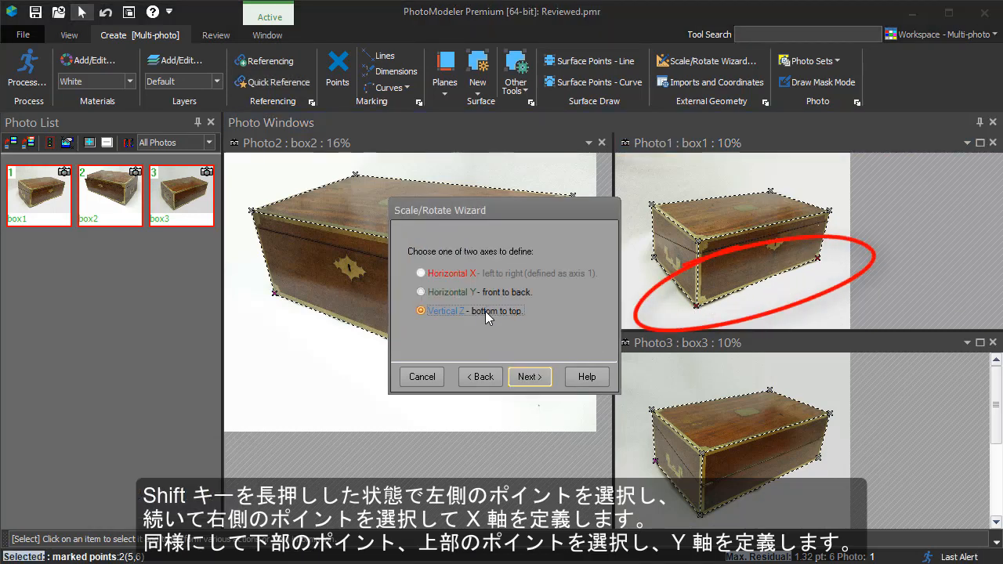
pyautogui.click(530, 377)
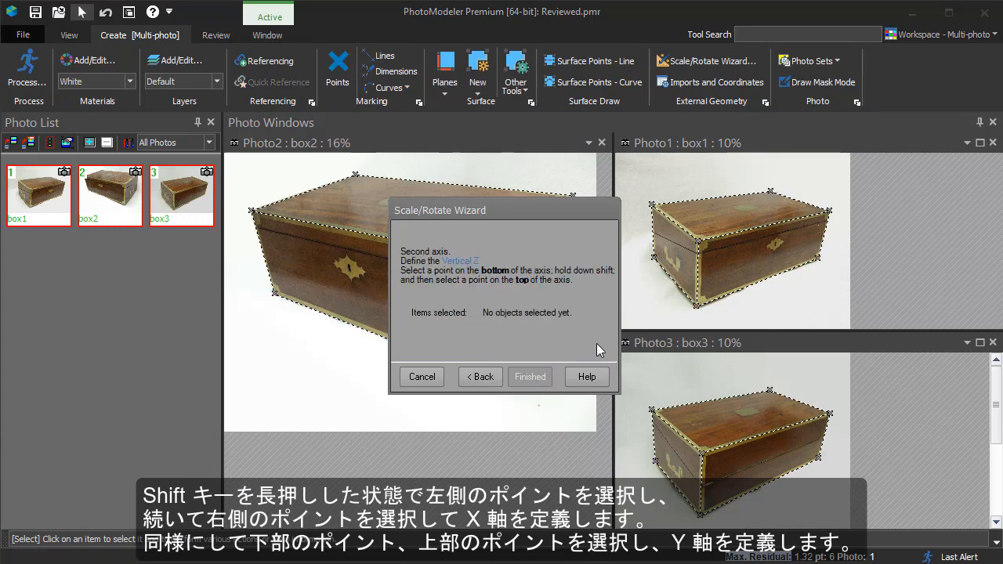
pyautogui.click(697, 305)
pyautogui.keyDown('shift'); pyautogui.click(701, 242); pyautogui.keyUp('shift')
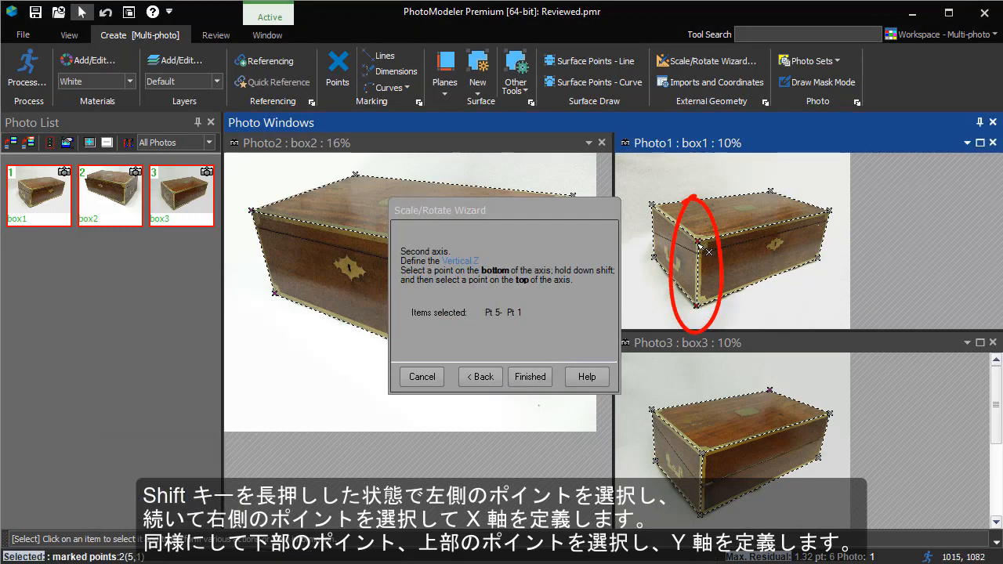
pyautogui.click(532, 377)
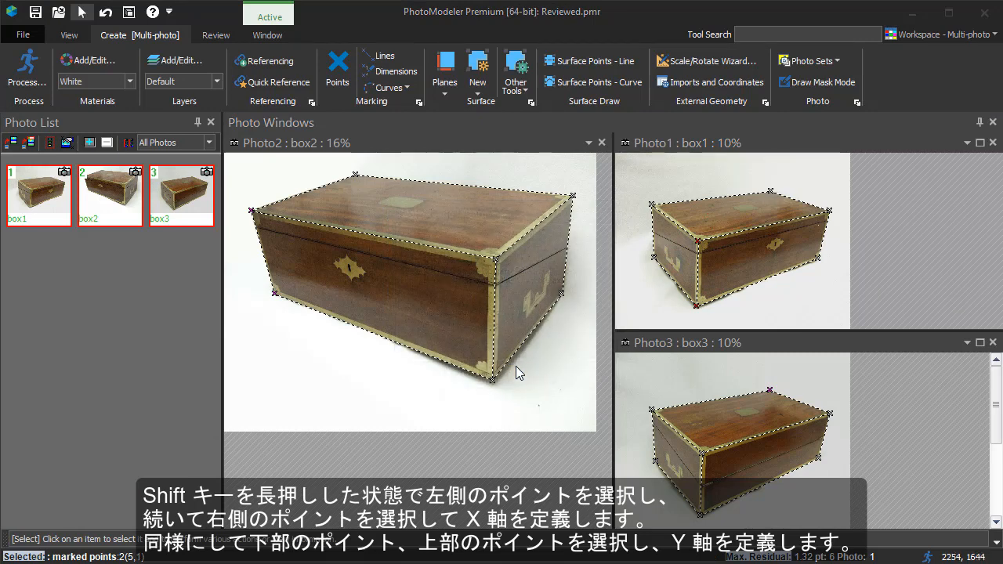
# Measure the box's vertical front edge, upper handle-side edge and long upper front edge in Photo1, closing the measurements when done
pyautogui.click(75, 35)
pyautogui.click(317, 61)
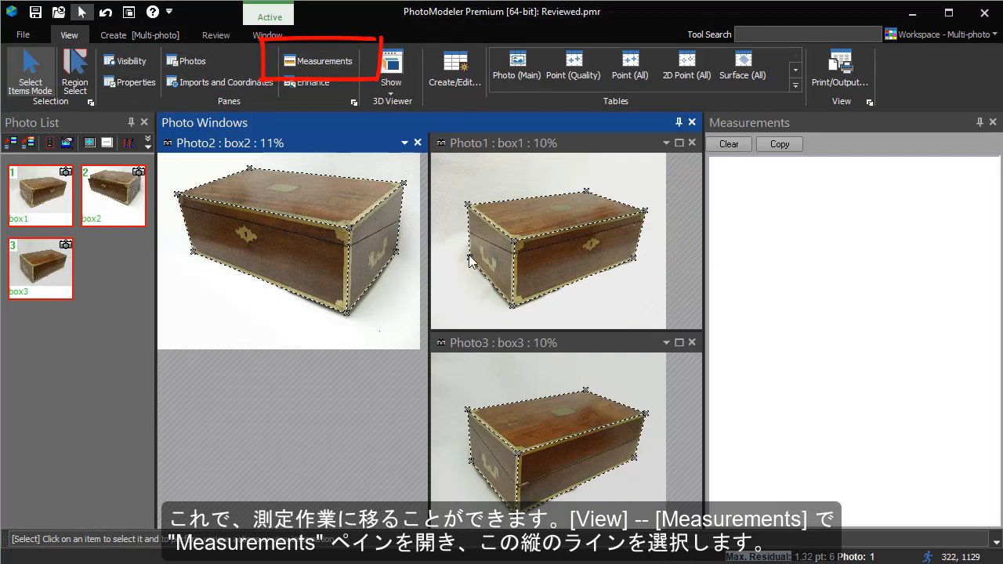
pyautogui.click(513, 276)
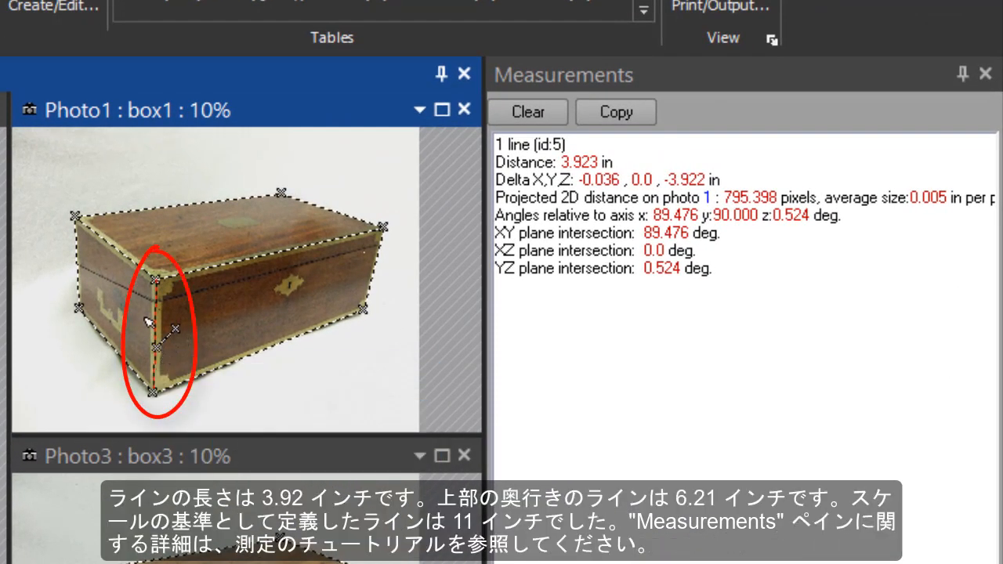
pyautogui.click(135, 261)
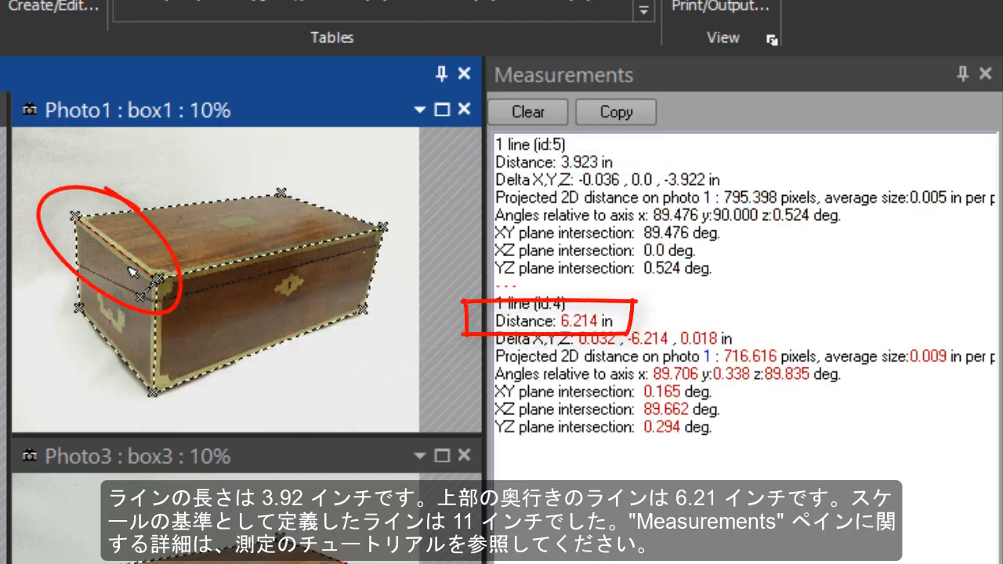
pyautogui.click(220, 269)
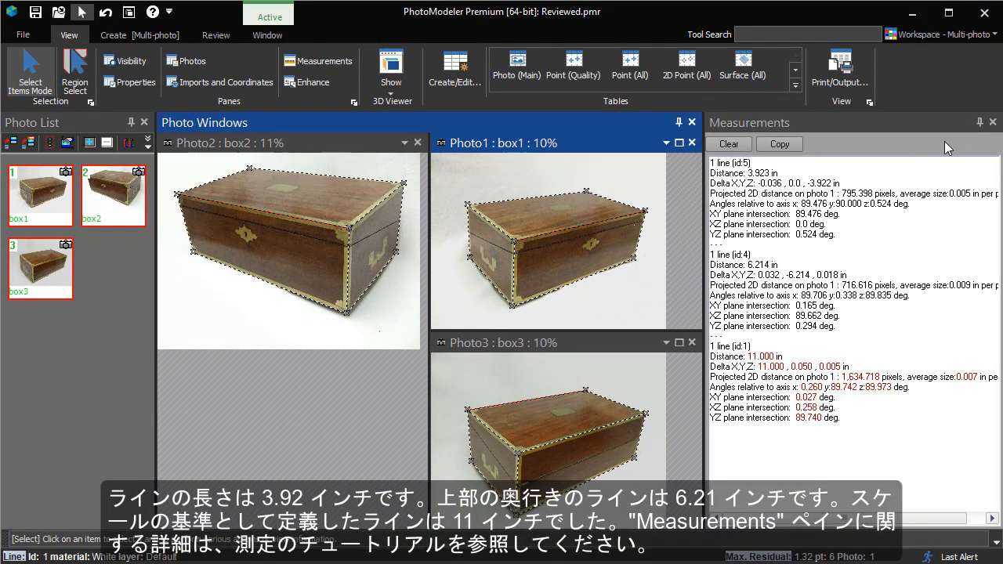
pyautogui.click(994, 123)
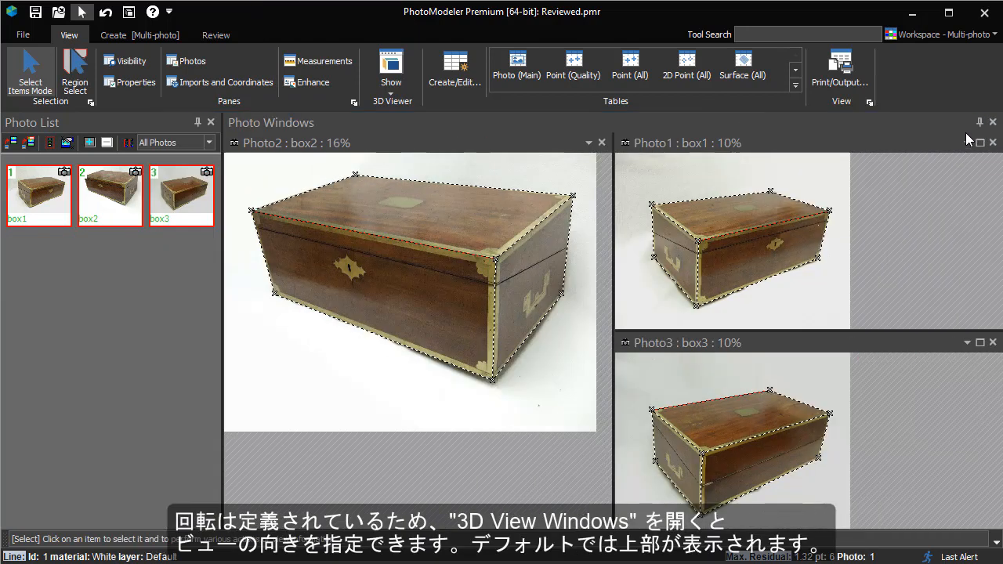
# Show the model in a 3D view and set its reset direction to Front
pyautogui.click(129, 12)
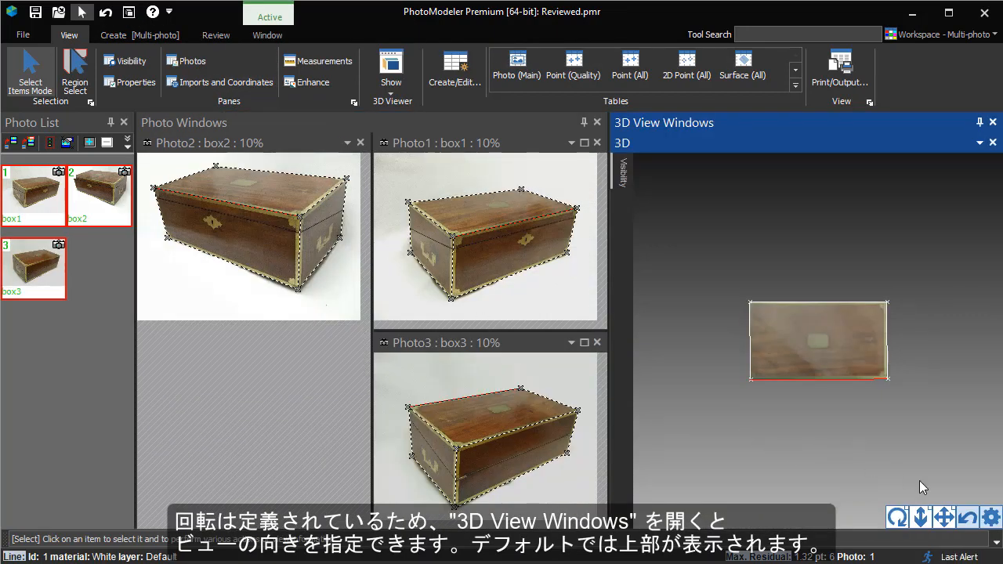
pyautogui.click(992, 517)
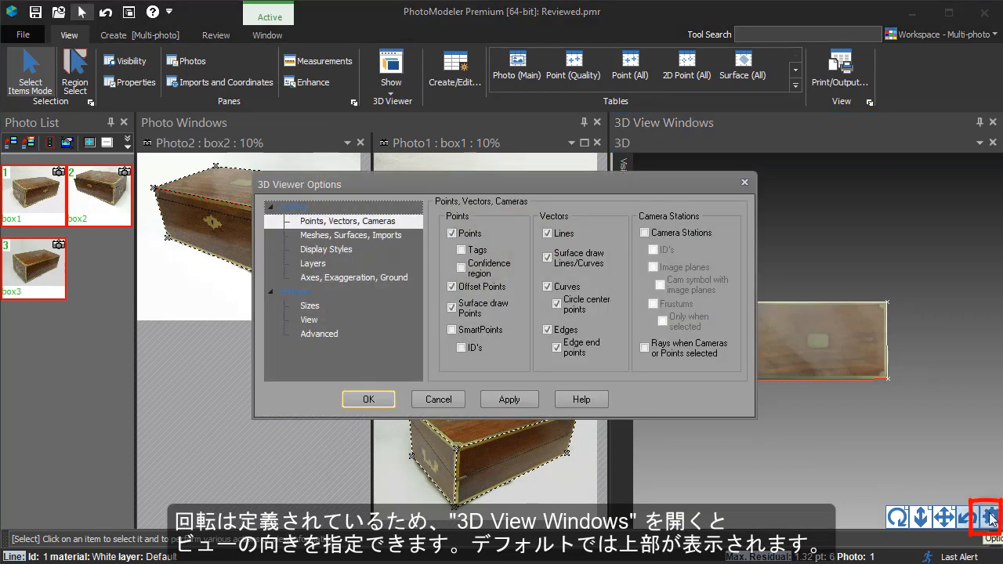
pyautogui.click(308, 321)
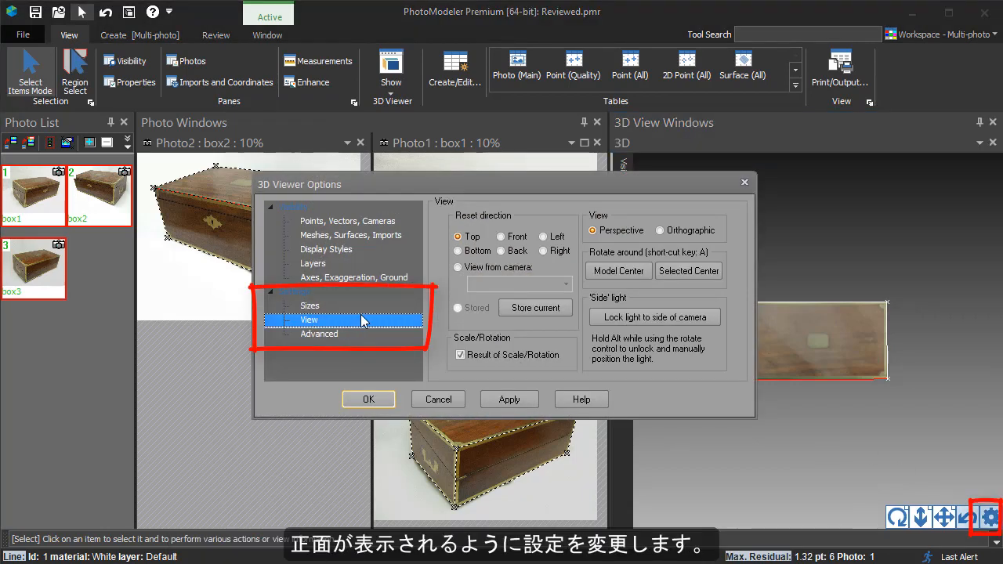
pyautogui.click(472, 238)
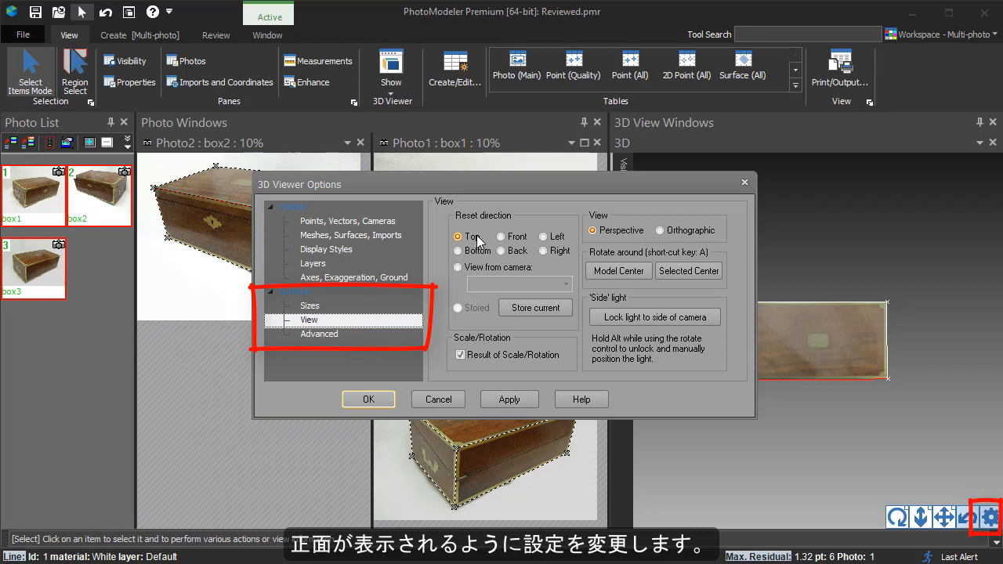
pyautogui.click(377, 400)
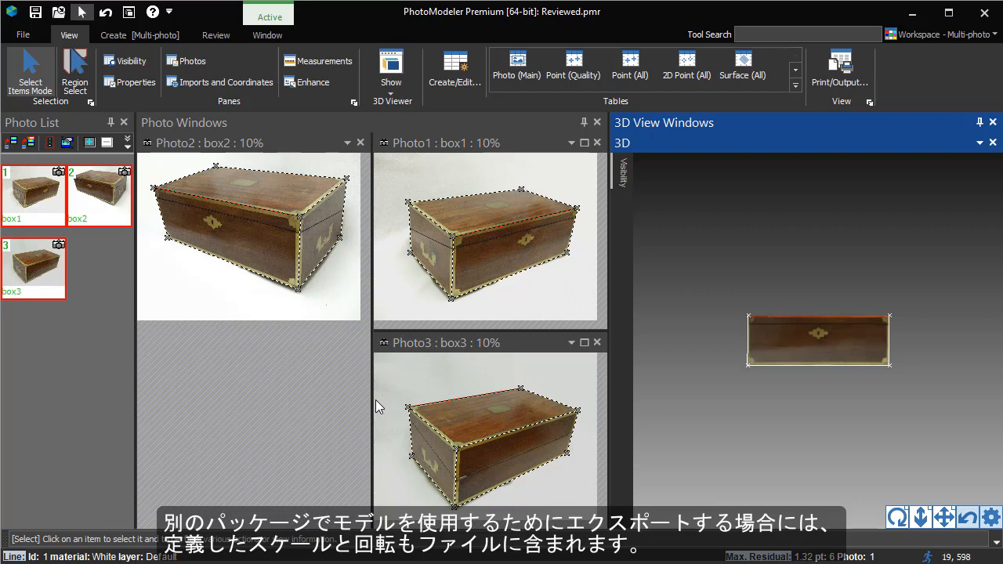
# Export the model in 3D DXF format as Reviewed.dxf in the Box folder and dismiss the export summary
pyautogui.click(23, 35)
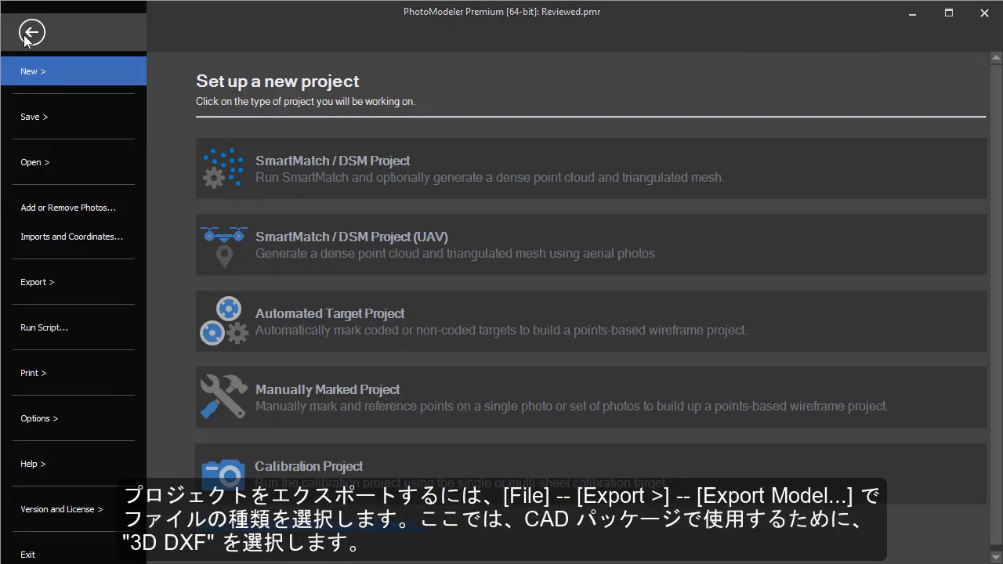
pyautogui.click(37, 283)
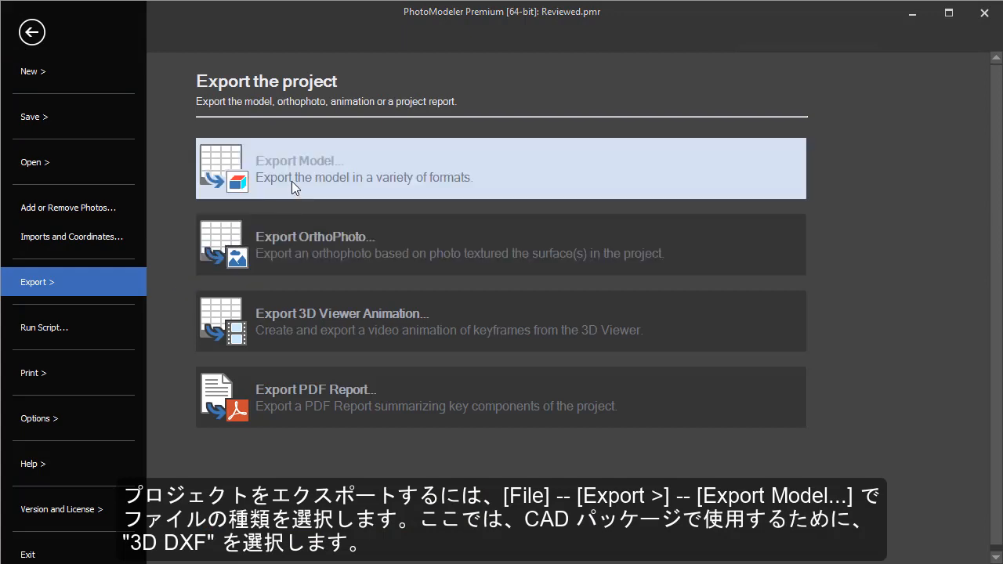
pyautogui.click(292, 181)
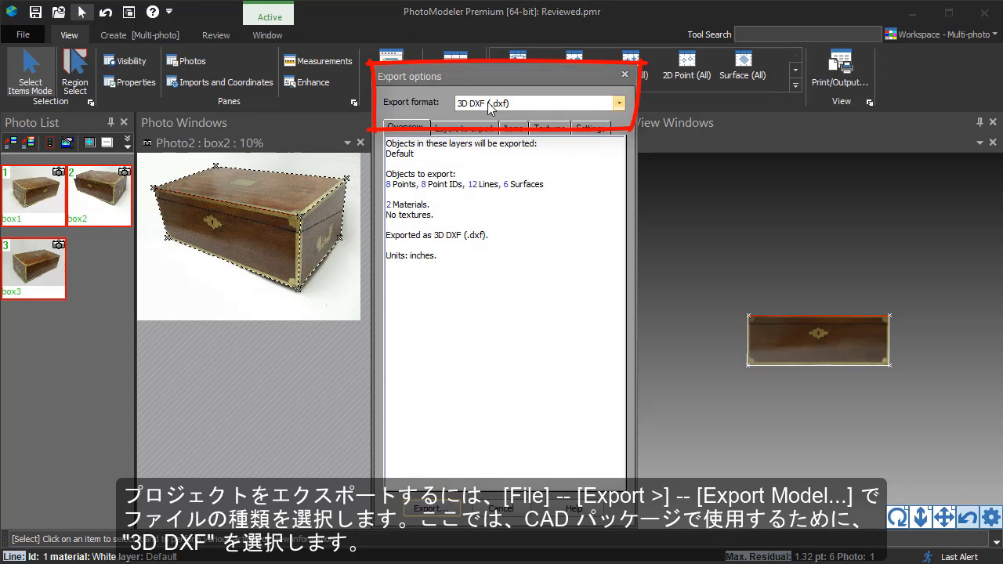
pyautogui.click(430, 509)
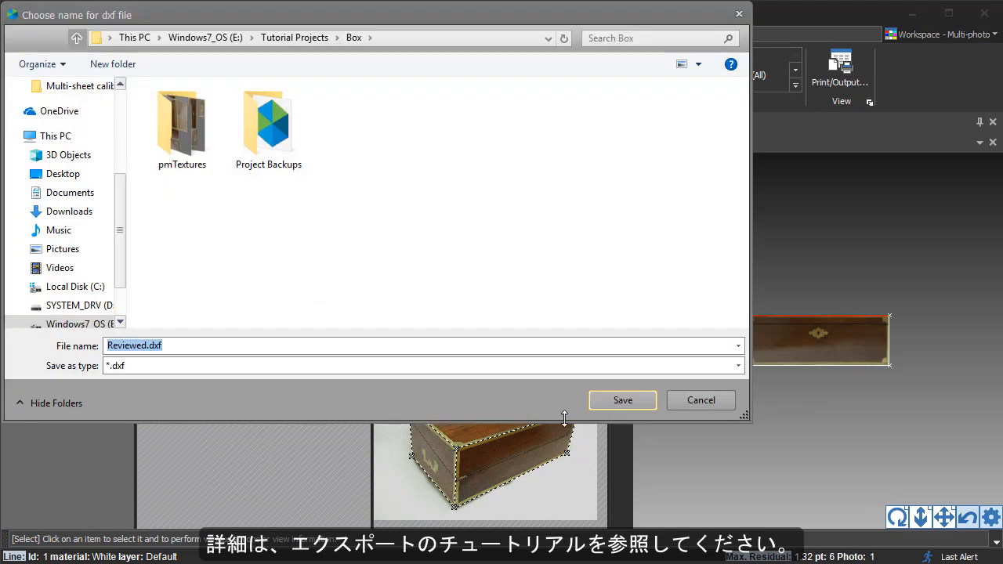
pyautogui.click(614, 401)
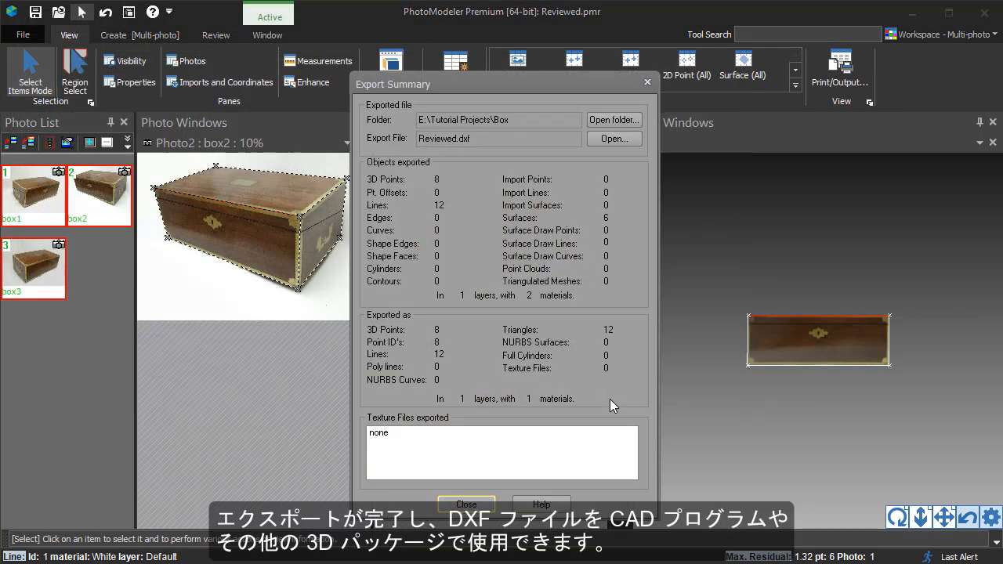
pyautogui.click(467, 505)
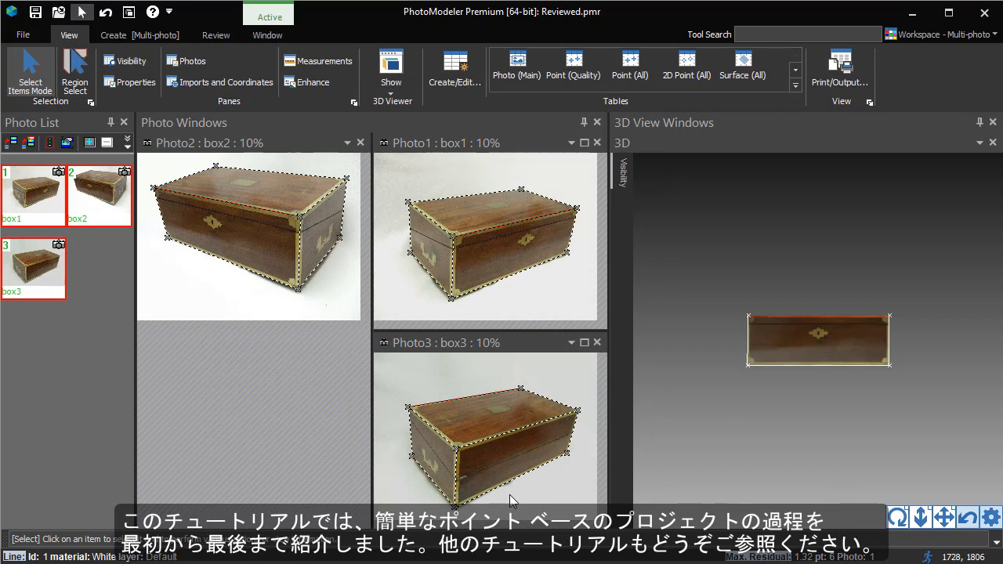